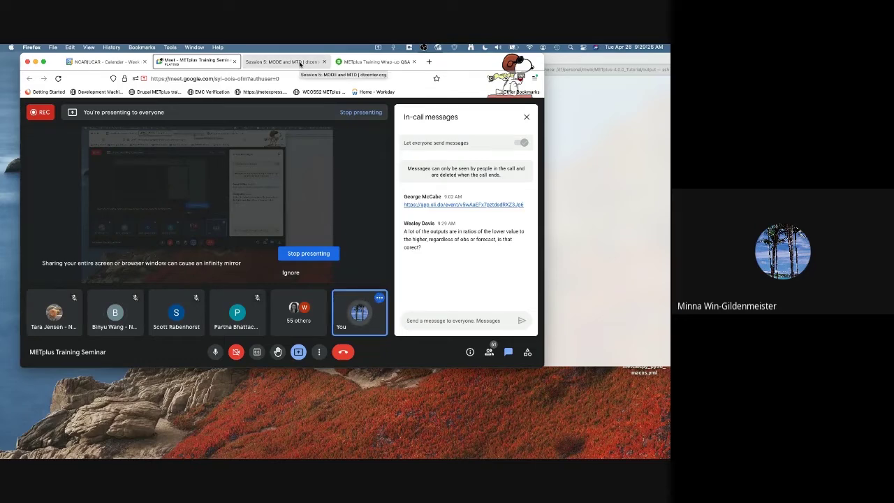
Open the Session 5: MODE and MTD tutorial page and read its environment prerequisites.
click(301, 62)
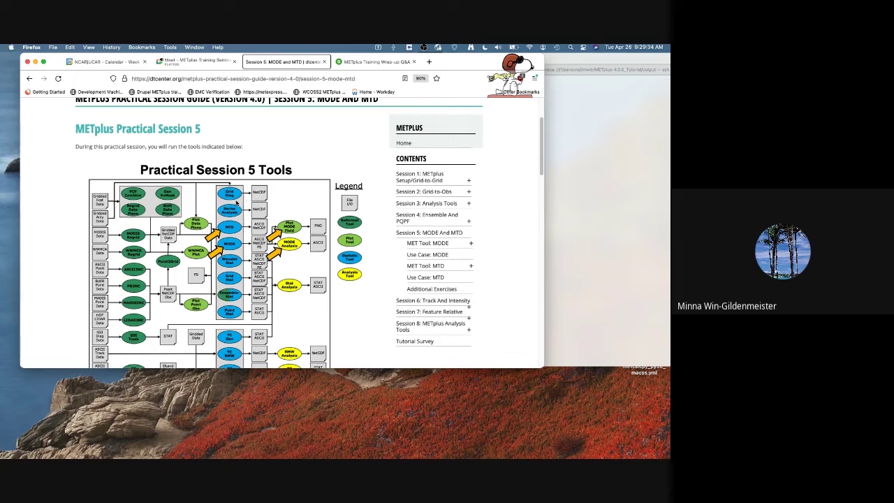
scroll(237, 203, down, 7)
scroll(237, 203, down, 1)
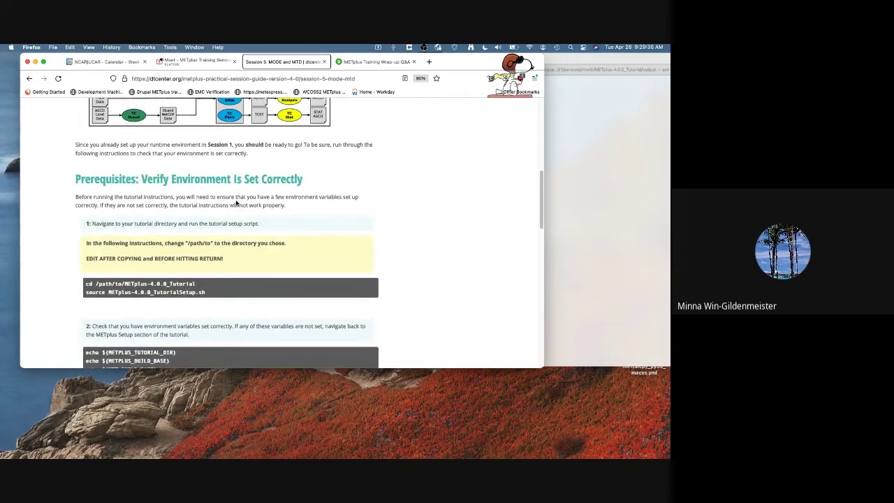
scroll(236, 203, down, 2)
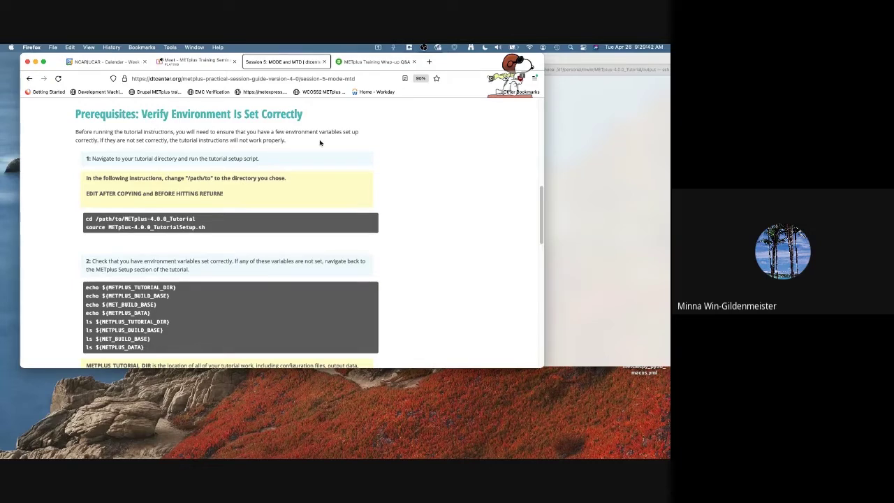
Switch to the terminal, list the tutorial directory and source METplus-4.0.0_TutorialSetup.sh.
click(607, 174)
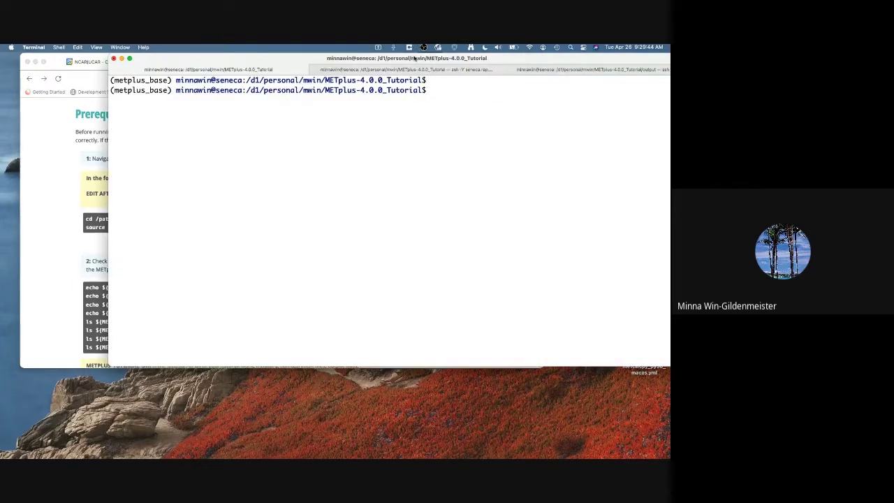
drag(416, 60, 432, 62)
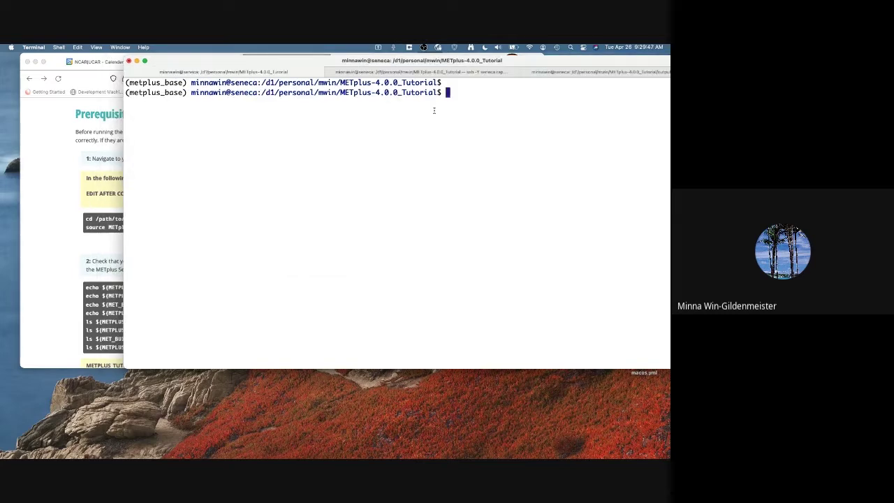
text(ls)
key(Return)
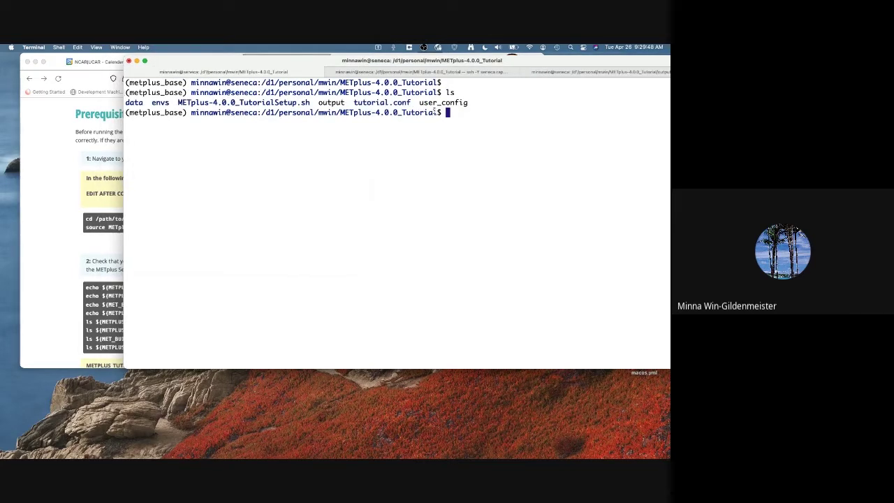
text(source METpl)
key(Tab)
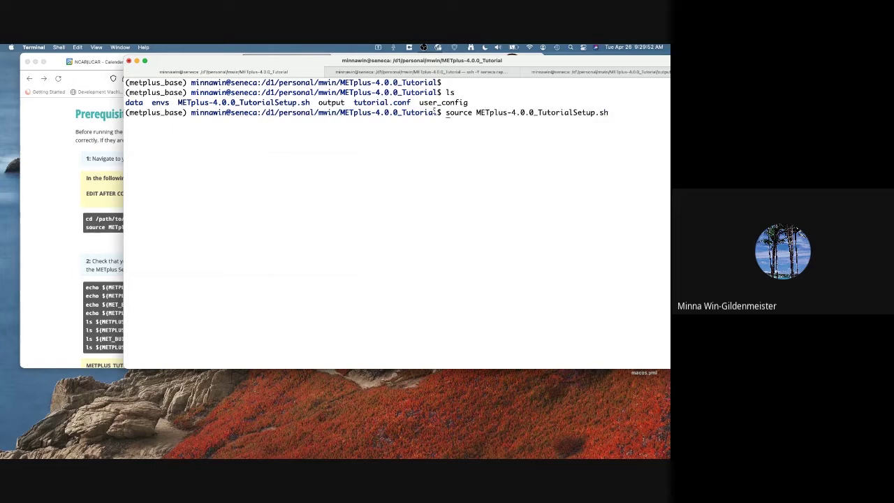
key(Return)
Print the value of the MET_BUILD_BASE environment variable.
text(echo $MET_)
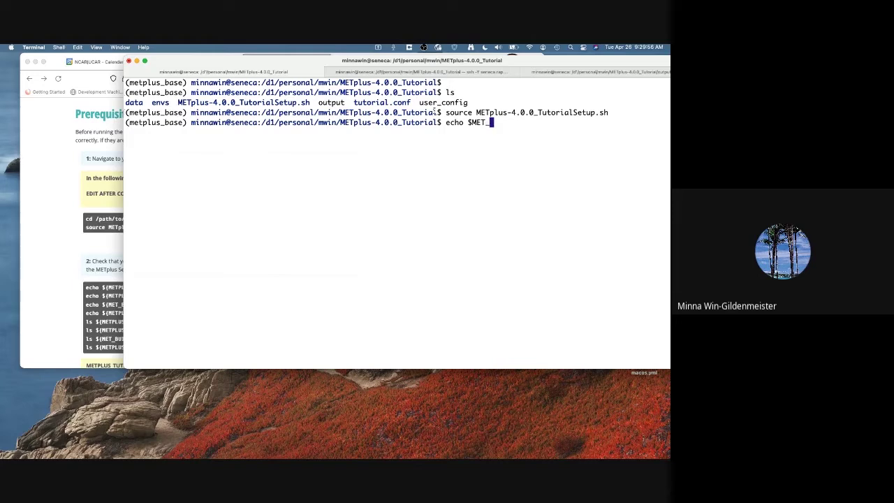
key(Tab)
key(Return)
Switch back to the browser tutorial and go past the MET Tool: MODE page to the Use Case: MODE page's configuration file section.
click(49, 163)
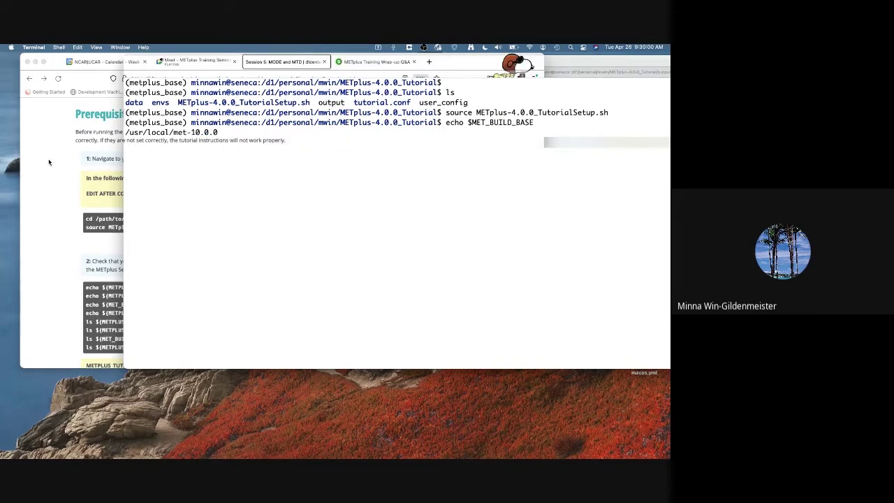
scroll(293, 203, down, 5)
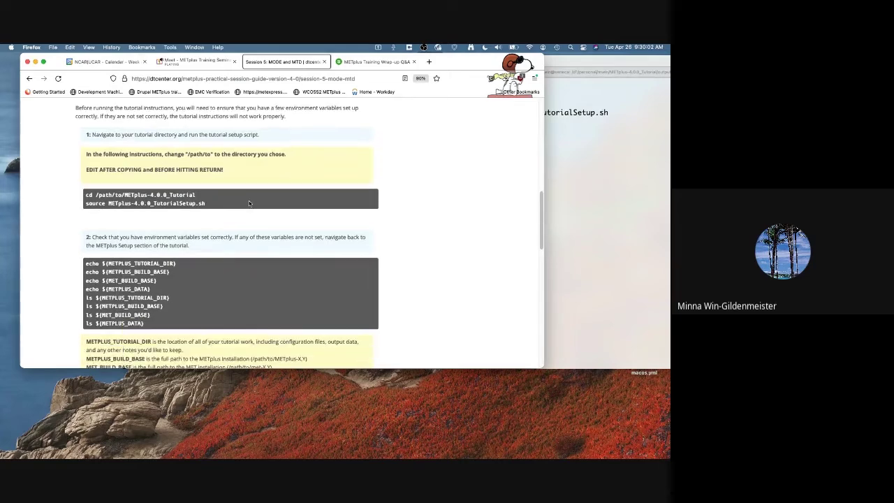
scroll(182, 221, down, 15)
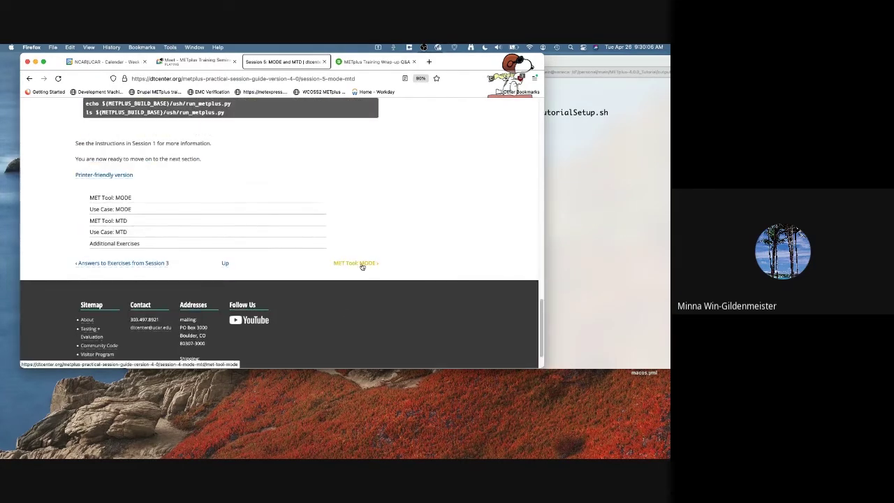
click(359, 262)
scroll(448, 273, down, 1)
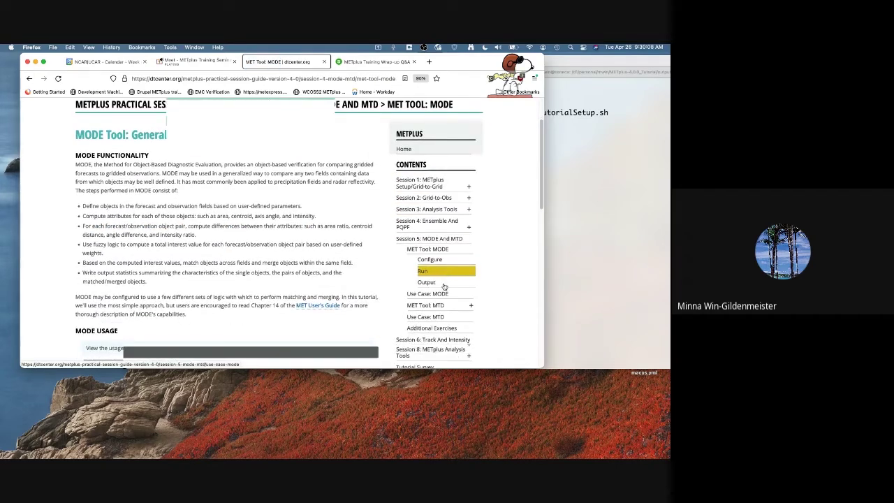
scroll(448, 276, down, 1)
click(430, 280)
scroll(224, 237, down, 2)
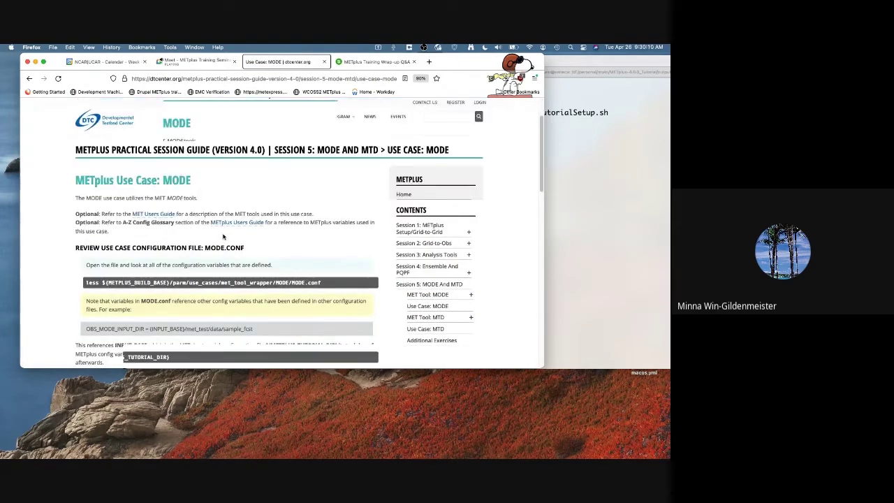
scroll(224, 237, down, 3)
Try to open the MODE.conf path copied from the tutorial's configuration file section with vim in the terminal.
click(591, 219)
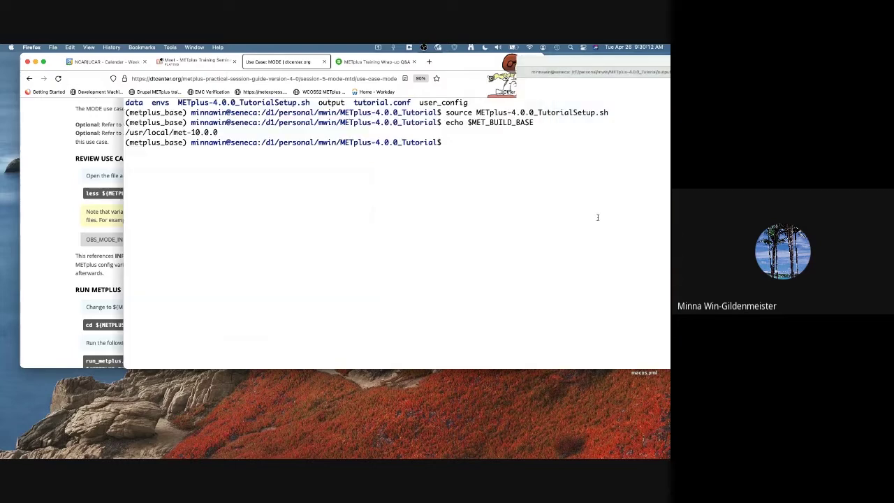
click(105, 194)
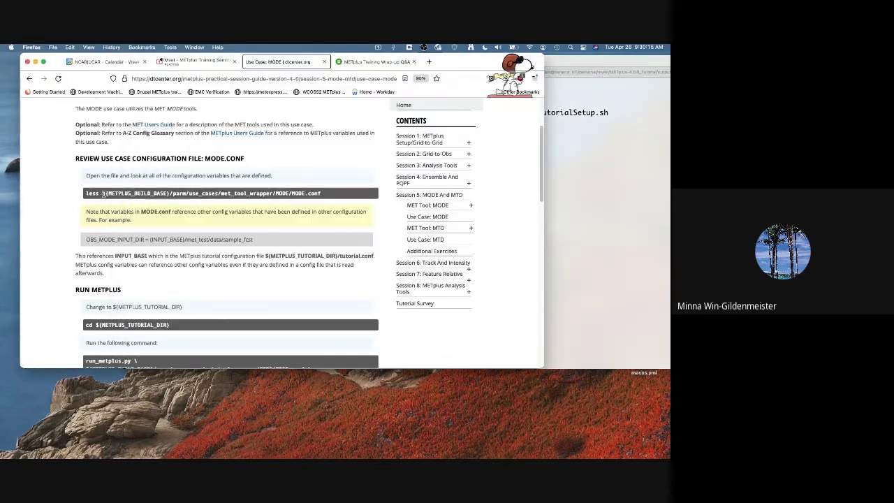
click(564, 214)
text(${METPLUS_BUILD_BASE}/parm/use_cases/met_tool_wrapper/MODE/MODE.conf)
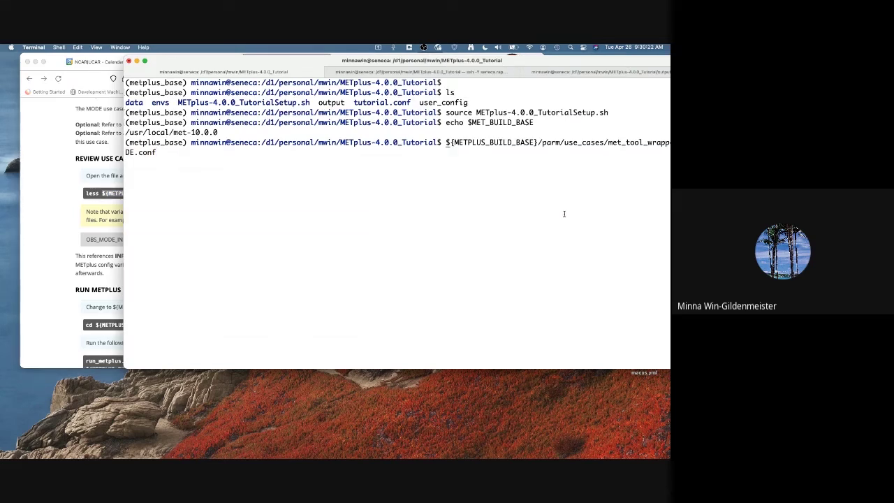
key(ctrl+a)
text(vim)
key(Return)
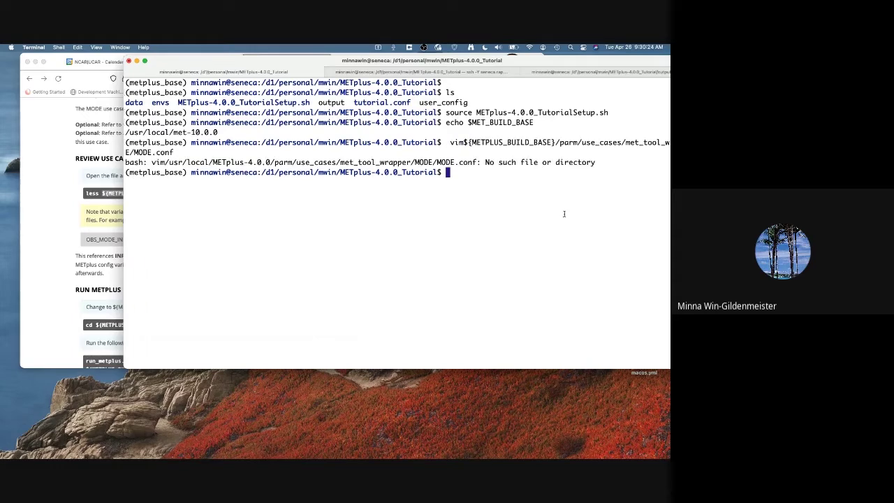
Open ${METPLUS_BUILD_BASE}/parm/use_cases/met_tool_wrapper/MODE/MODE.conf in vim.
text(vim)
text(${METPLUS_BUILD_BASE}/parm/use_cases/met_tool_wrapper/MODE/MODE.conf)
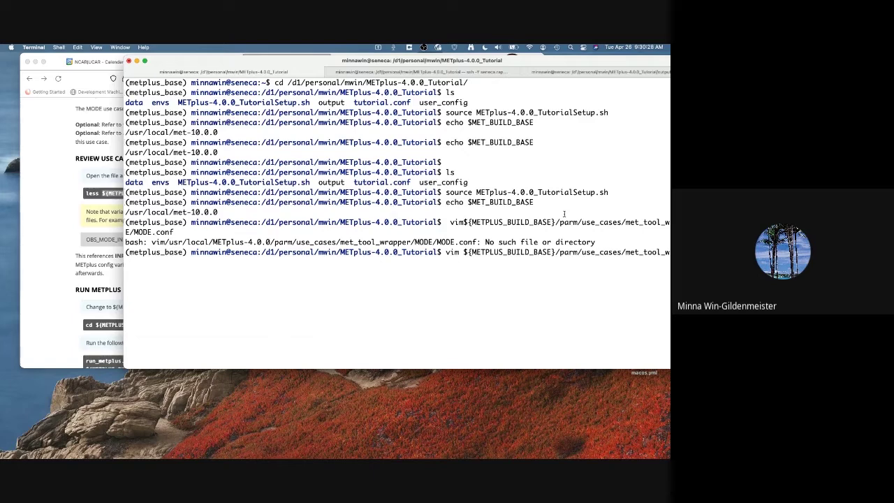
key(Return)
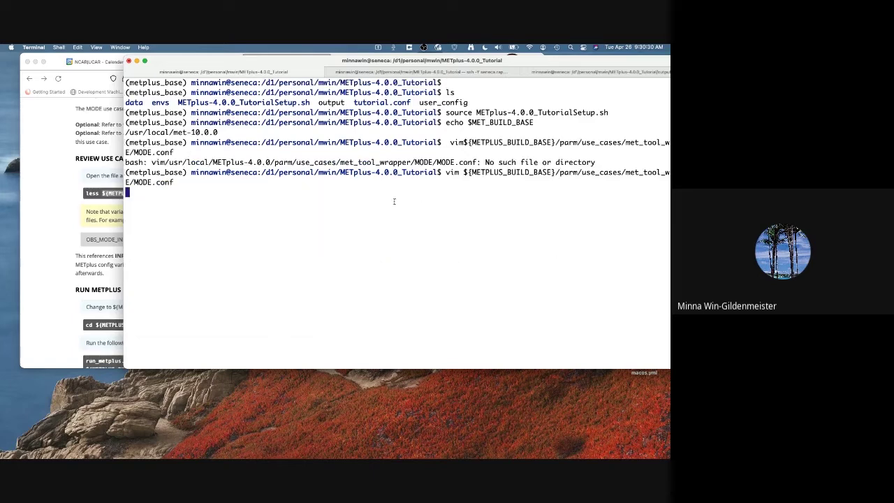
Examine MODE.conf from the process list and timing settings through the forecast options to OBS_MODE_CONV_RADIUS.
drag(328, 62, 253, 63)
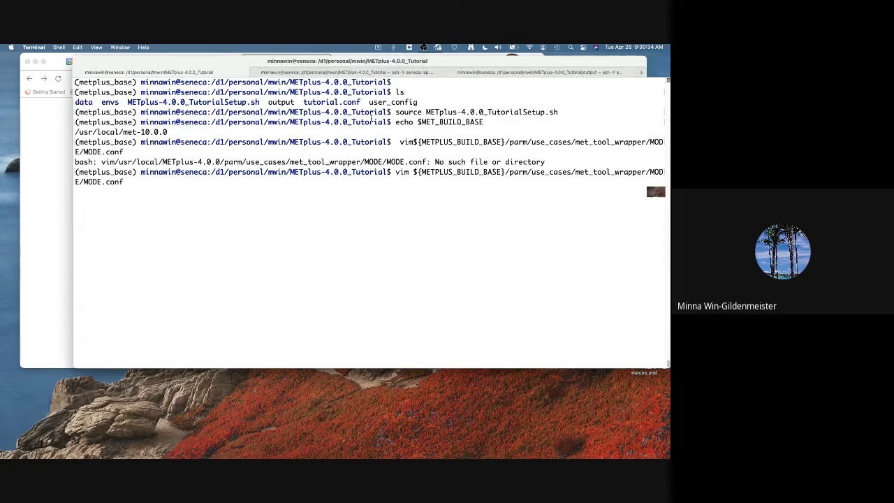
key(Down)
key(Down)
key(Down)
key(Down)
key(Down)
key(Down)
key(Down)
key(Down)
key(Down)
key(Down)
key(Down)
key(Down)
key(Down)
key(Down)
key(Down)
key(Down)
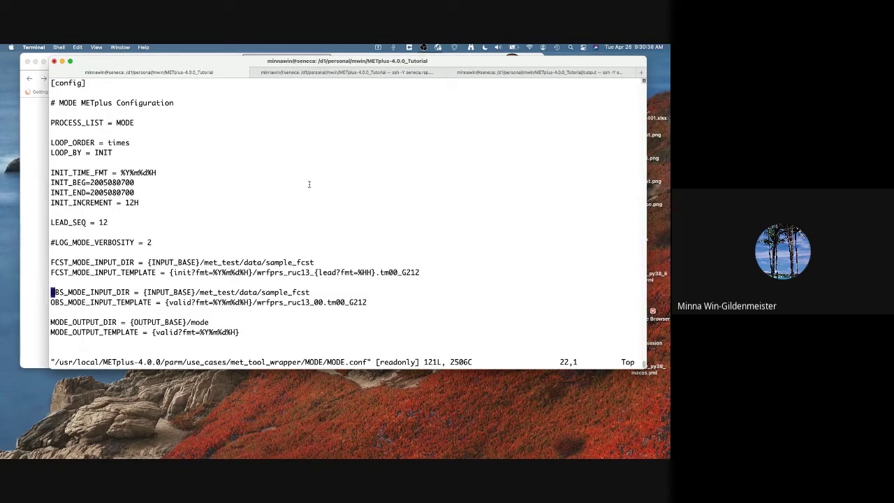
key(Down)
key(Down)
key(Down)
key(Down)
key(Down)
key(Down)
key(Down)
key(Down)
key(Down)
key(Down)
key(Down)
key(Down)
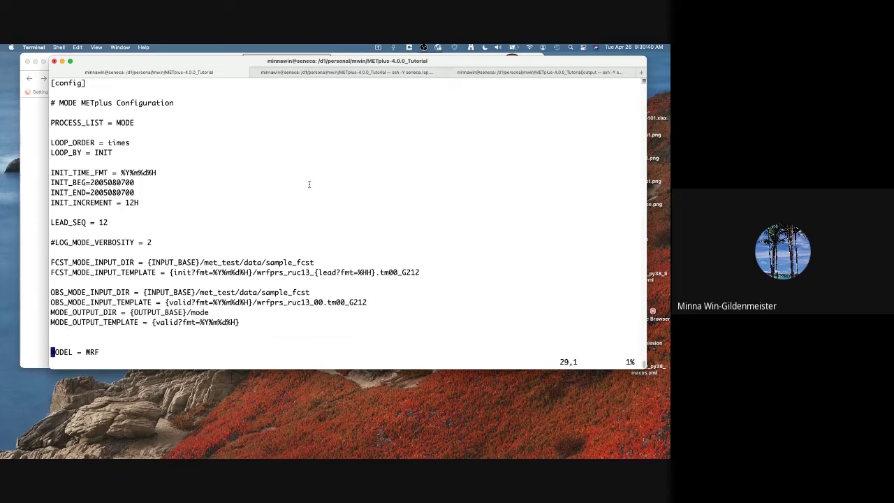
key(Down)
key(Down)
key(Down)
key(Down)
key(Down)
key(Down)
key(Down)
key(Down)
key(Down)
key(Down)
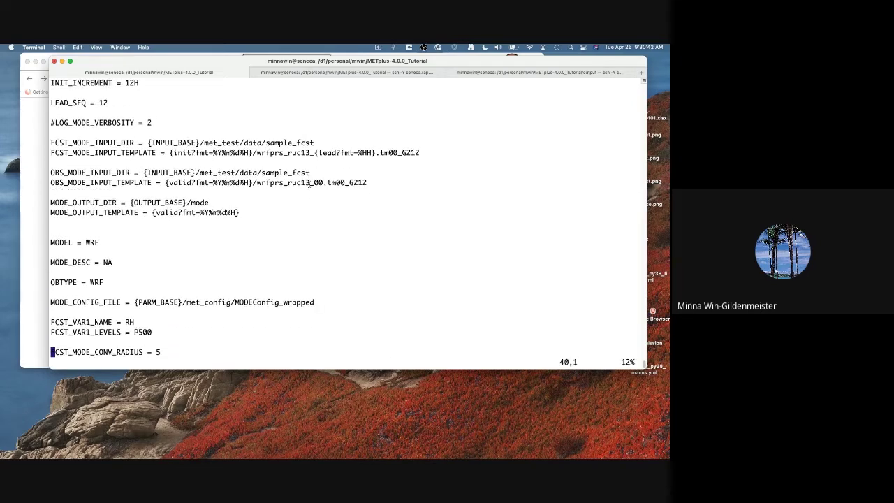
key(Down)
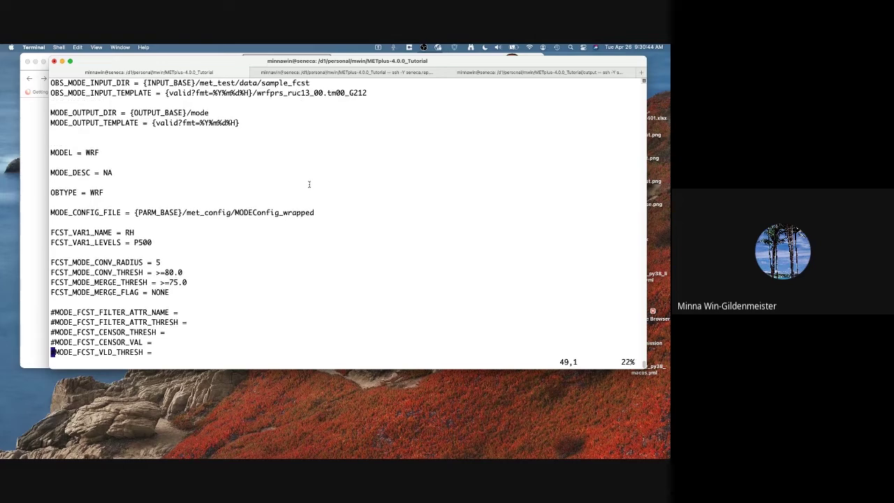
key(Down)
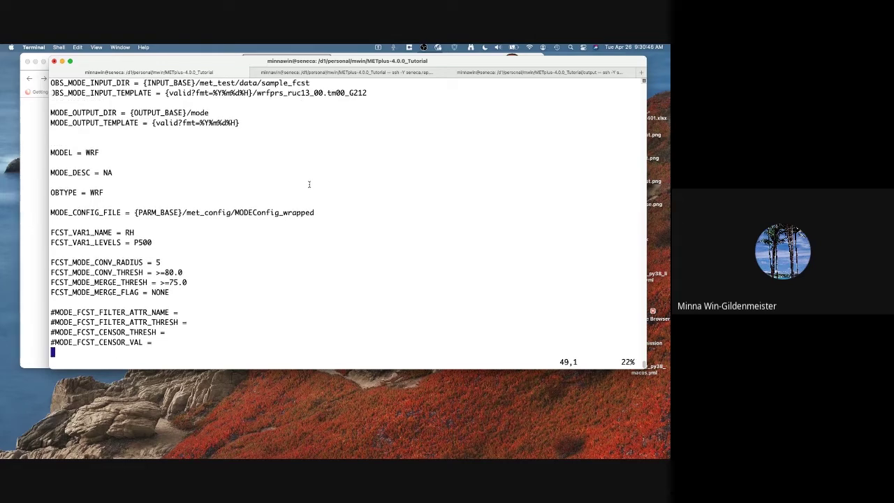
key(Down)
key(Down)
key(Down)
key(Down)
key(Down)
key(Down)
key(Down)
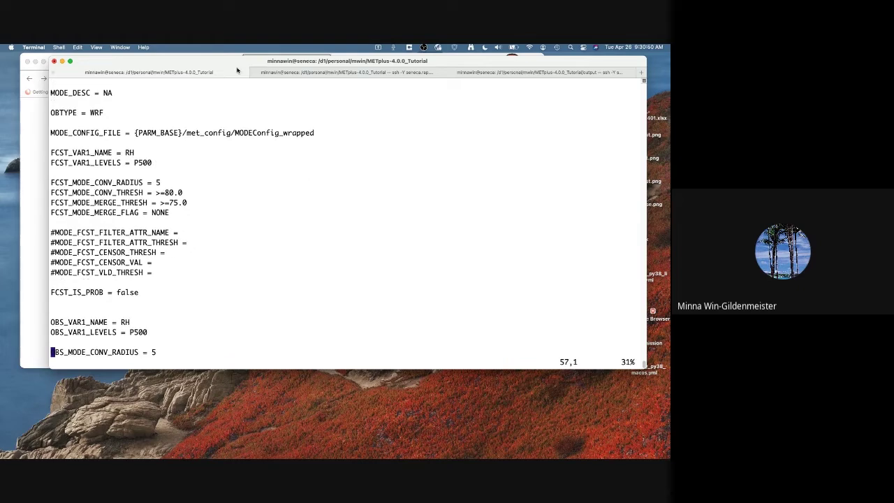
Examine the tutorial's OBS_MODE_INPUT_DIR example and its reference to {INPUT_BASE}.
drag(236, 70, 455, 91)
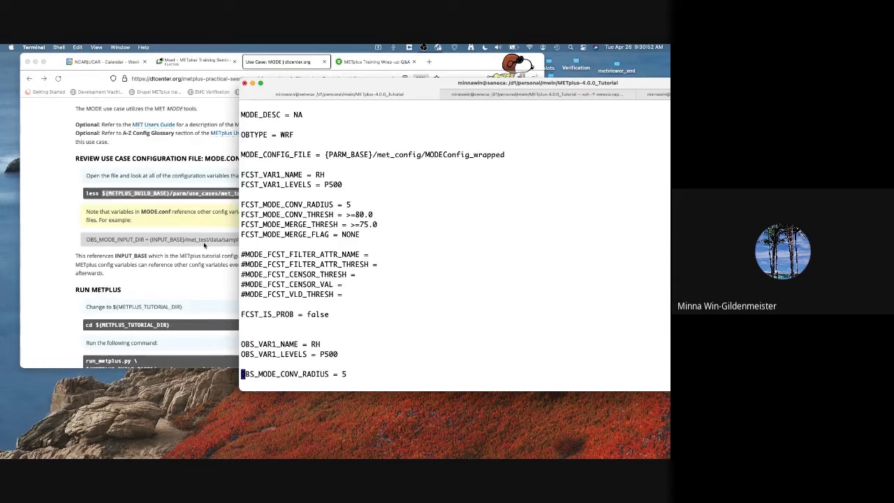
scroll(140, 229, down, 1)
click(87, 224)
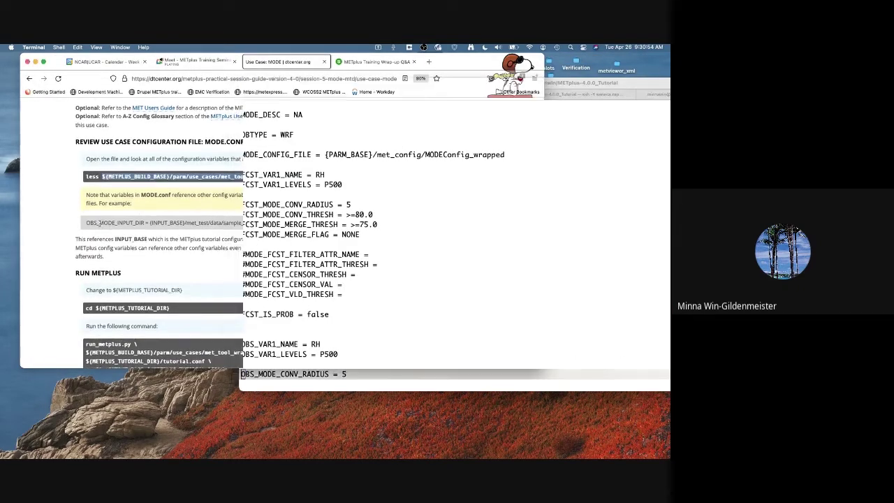
drag(87, 222, 260, 224)
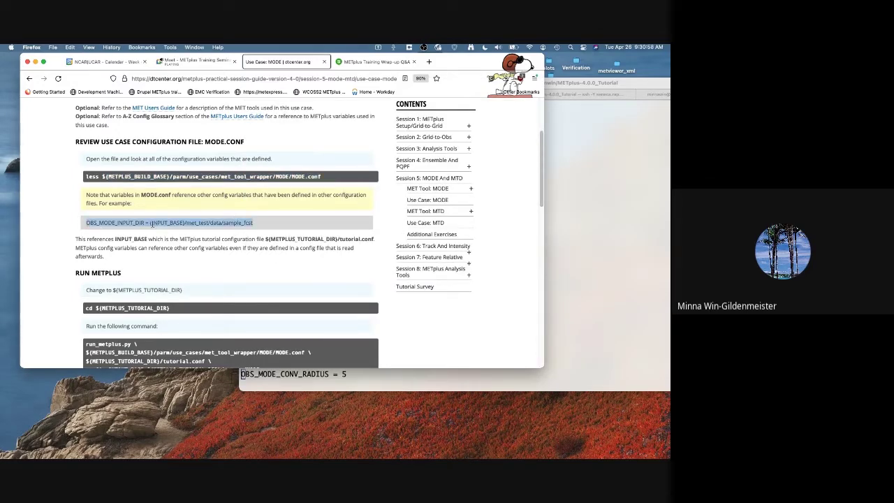
drag(151, 223, 187, 224)
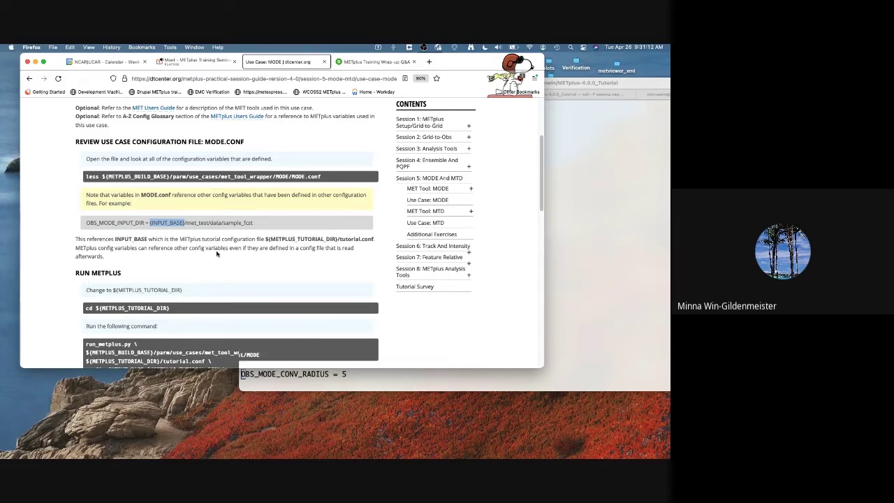
scroll(217, 254, down, 1)
Review the MODE.conf settings from the observation options down to MODE_GRID_RES, and exit vim.
click(577, 226)
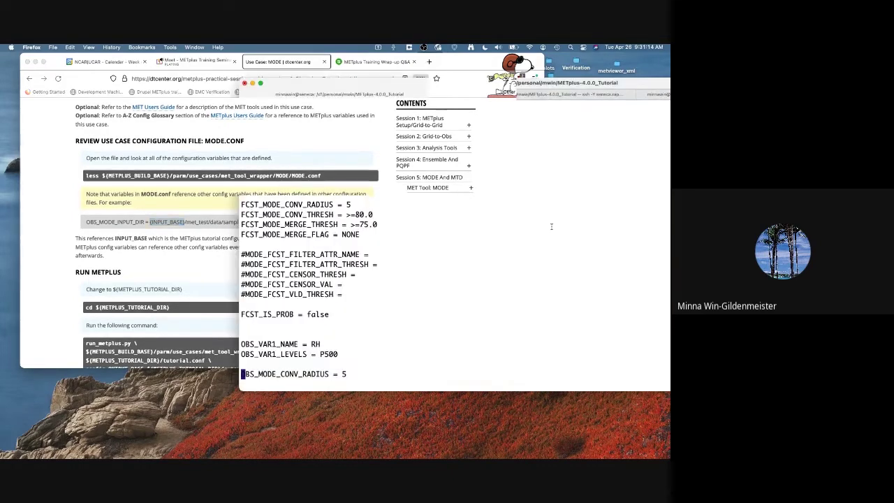
scroll(419, 271, down, 10)
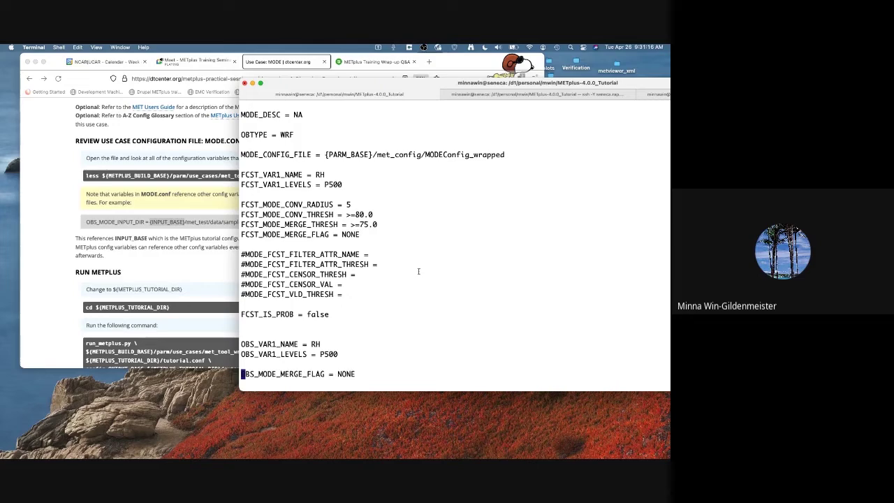
scroll(418, 271, down, 6)
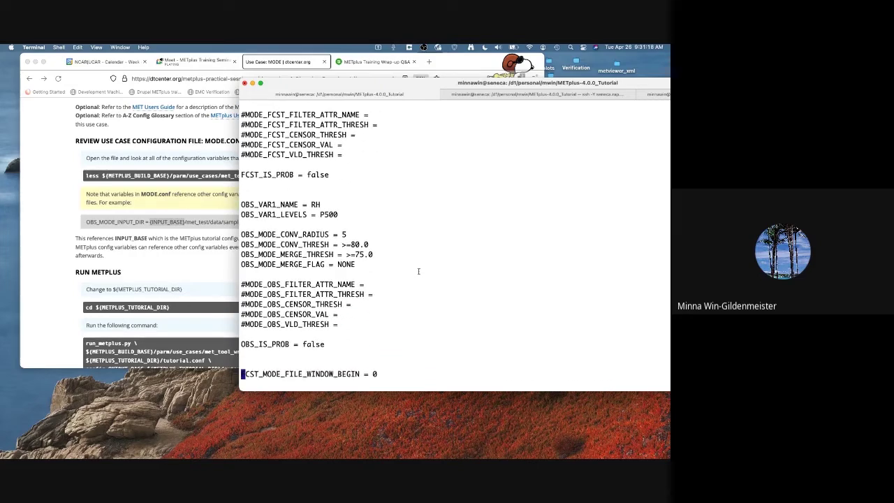
scroll(419, 271, down, 10)
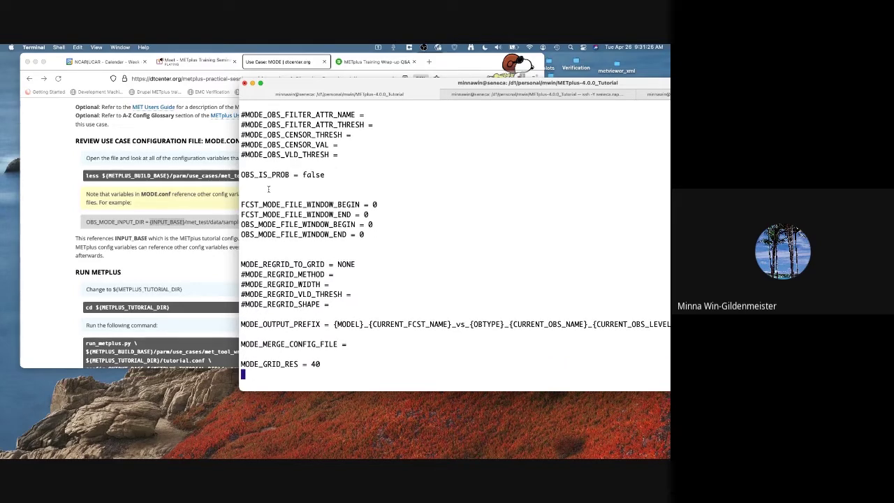
key(q)
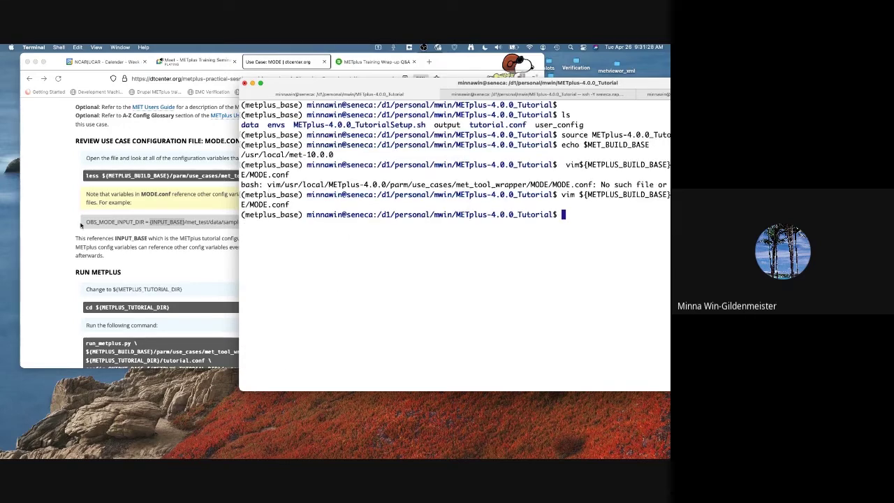
Run the tutorial's cd ${METPLUS_TUTORIAL_DIR} command in the terminal to change to the tutorial directory.
click(85, 248)
scroll(176, 219, down, 3)
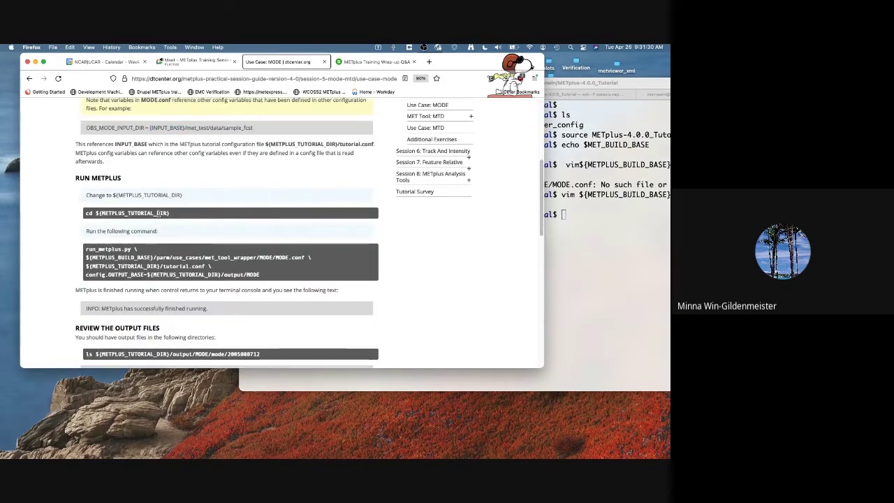
drag(174, 215, 87, 211)
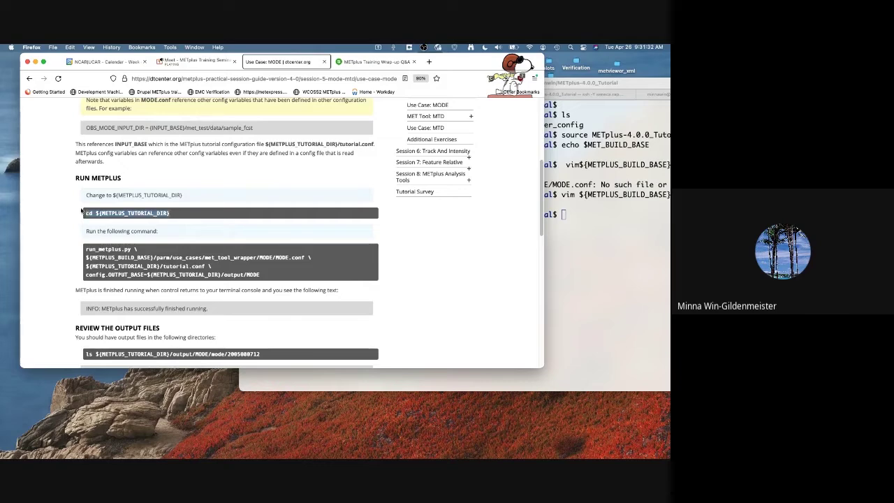
key(super+c)
click(602, 266)
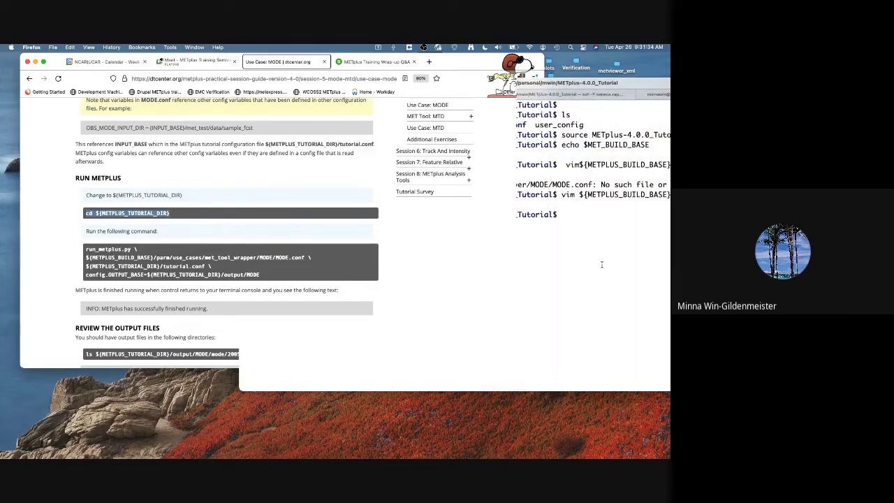
key(super+v)
key(Return)
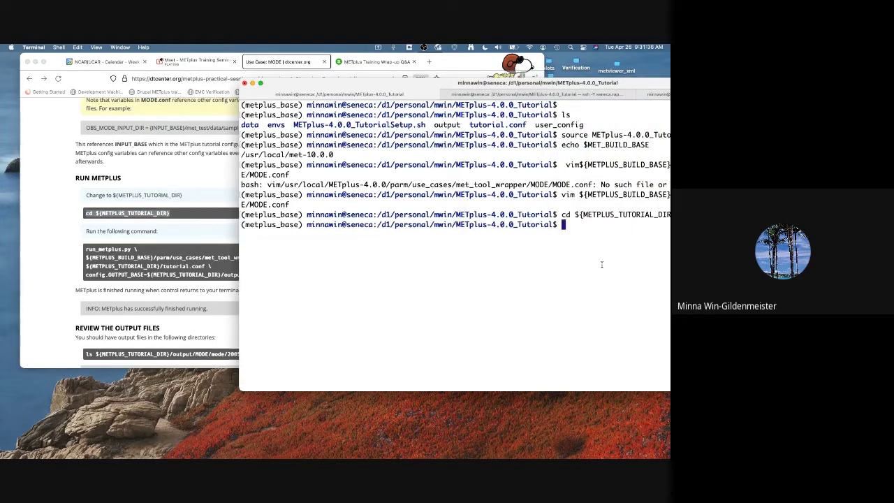
Print the current working directory with pwd and check its METplus-4.0.0_Tutorial part.
text(pwd)
key(Return)
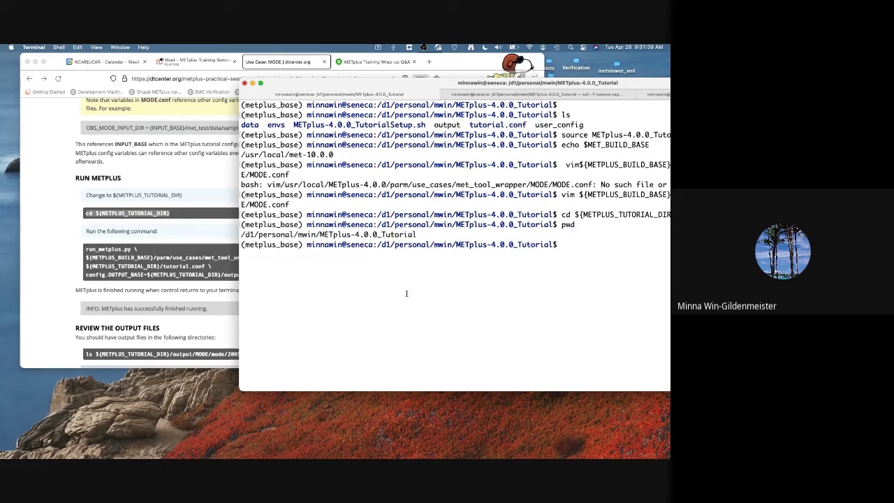
drag(418, 235, 320, 235)
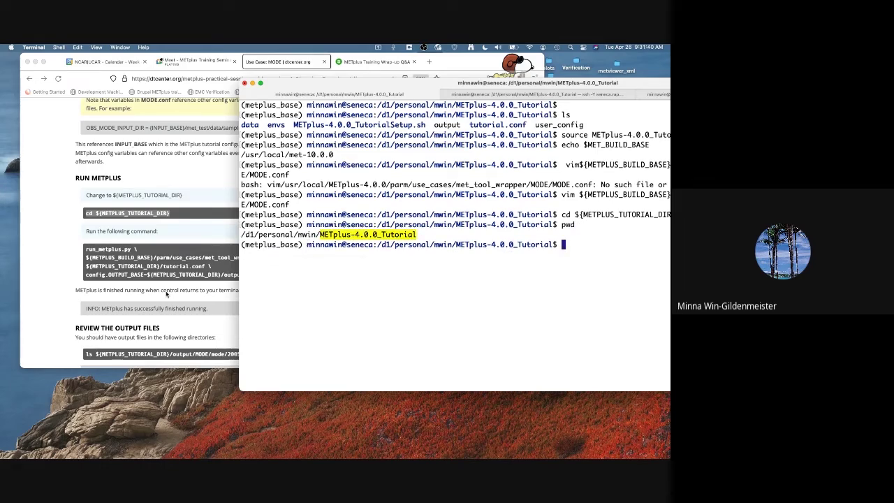
Run the tutorial's run_metplus.py command with MODE.conf, tutorial.conf and config.OUTPUT_BASE=${METPLUS_TUTORIAL_DIR}/output/MODE, and check the end of the output.
click(70, 277)
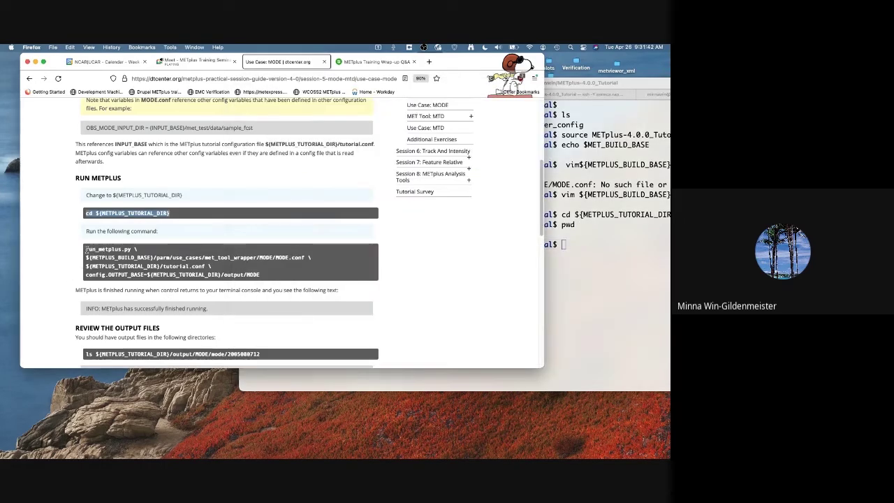
click(120, 249)
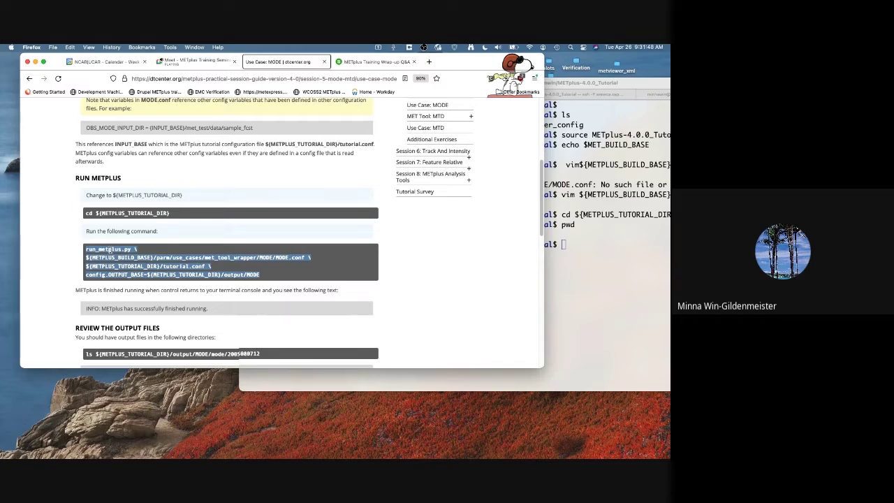
click(616, 285)
click(616, 284)
key(super+v)
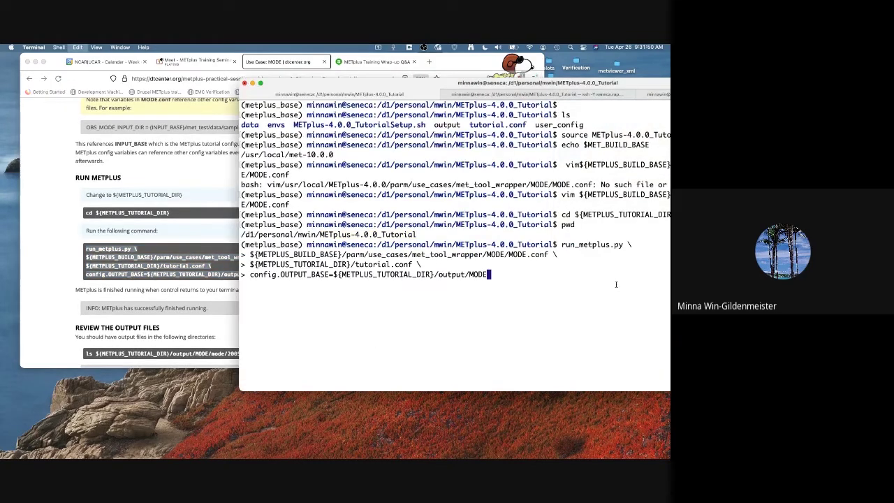
key(Return)
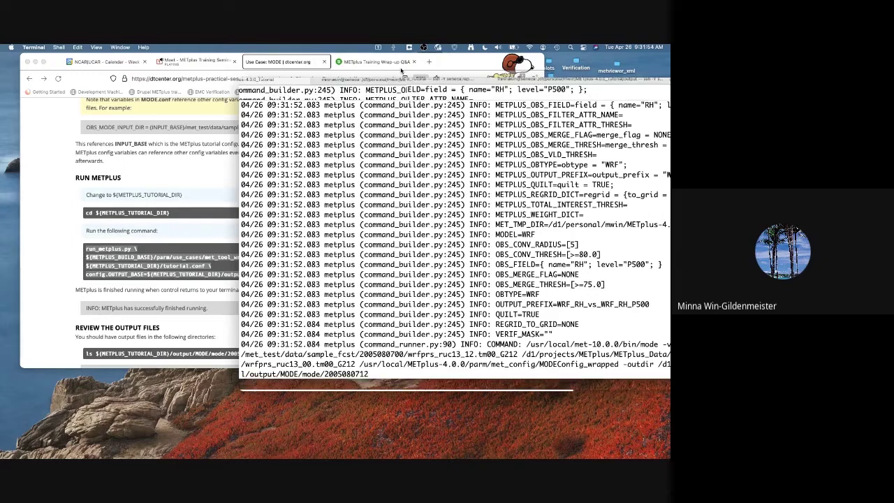
drag(551, 85, 354, 69)
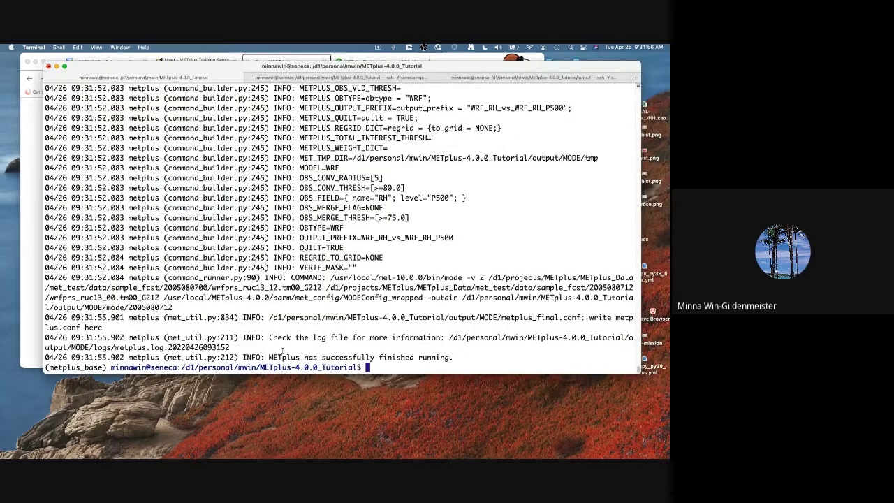
drag(242, 358, 463, 359)
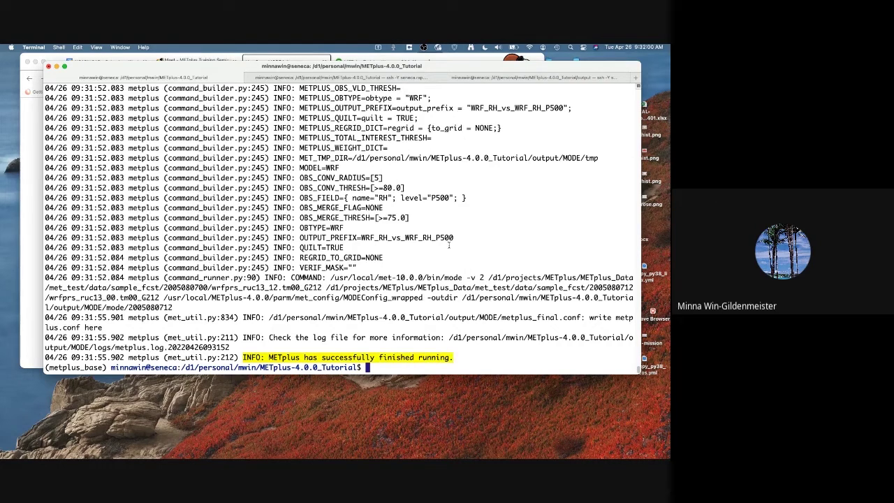
click(396, 77)
drag(396, 76, 582, 180)
click(84, 275)
scroll(109, 232, down, 5)
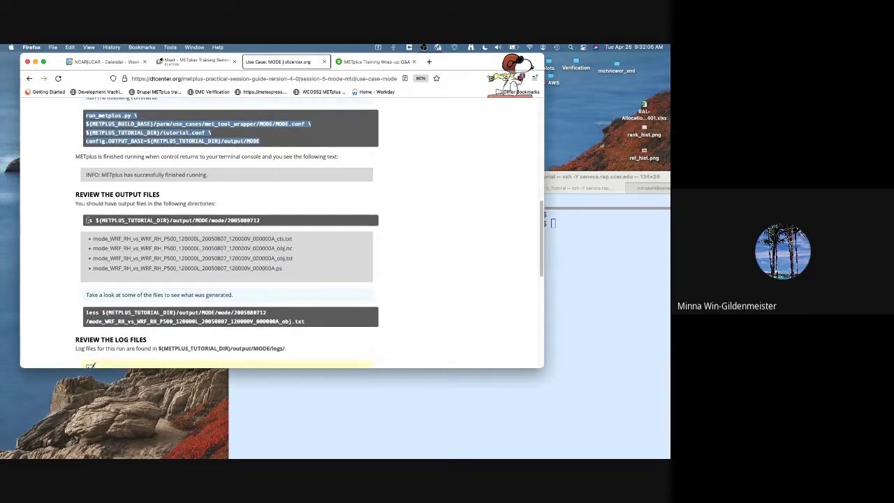
drag(88, 220, 269, 221)
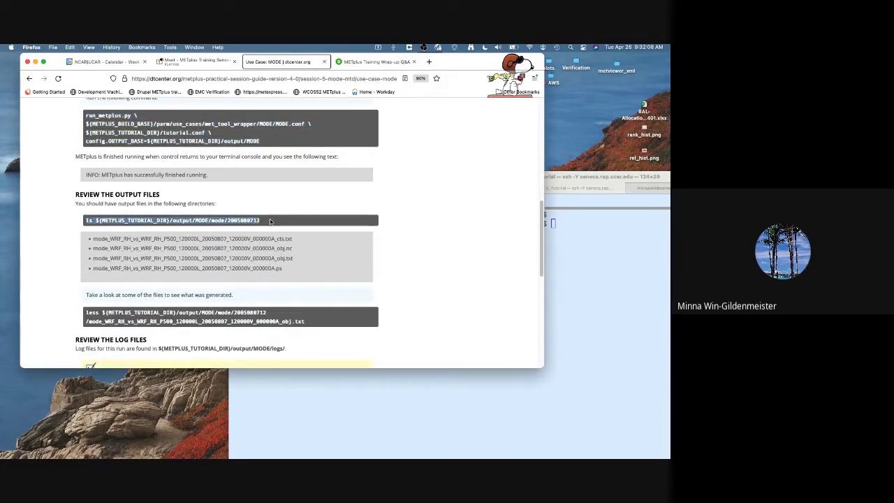
click(573, 294)
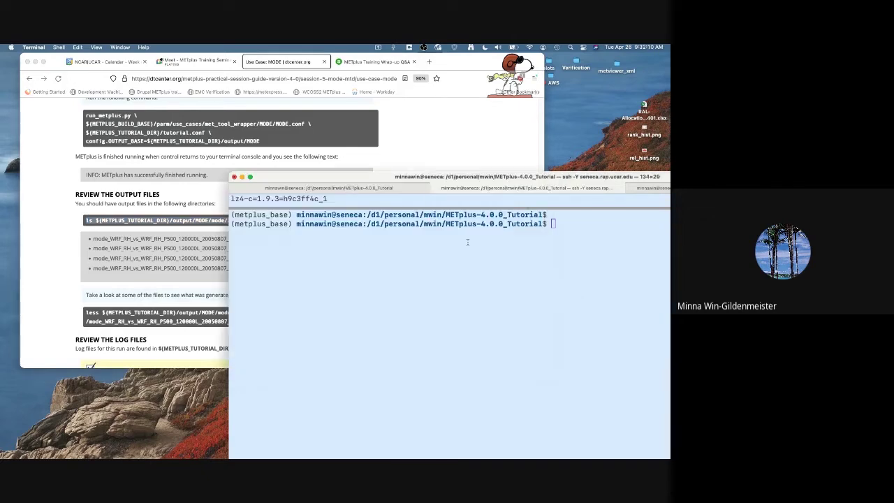
key(super+v)
key(Return)
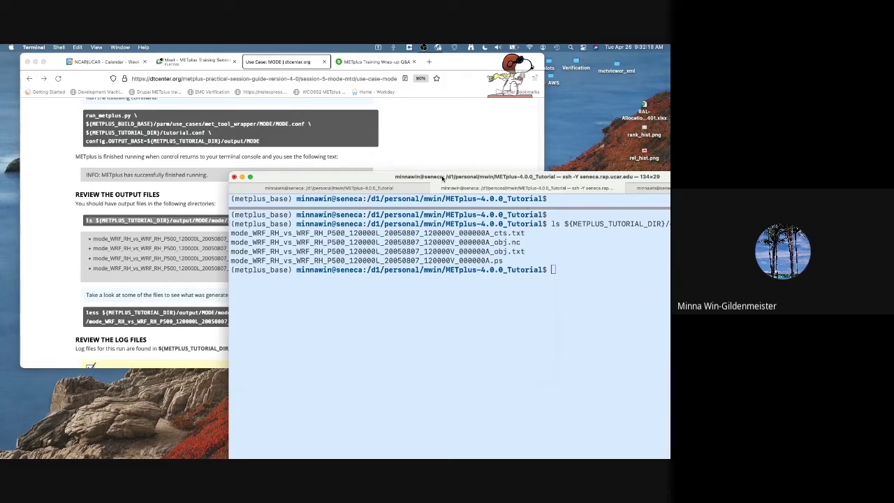
drag(442, 179, 439, 122)
Copy the path of mode_WRF_RH_vs_WRF_RH_P500_120000L_20050807_120000V_000000A_obj.txt from the tutorial's less command.
click(68, 306)
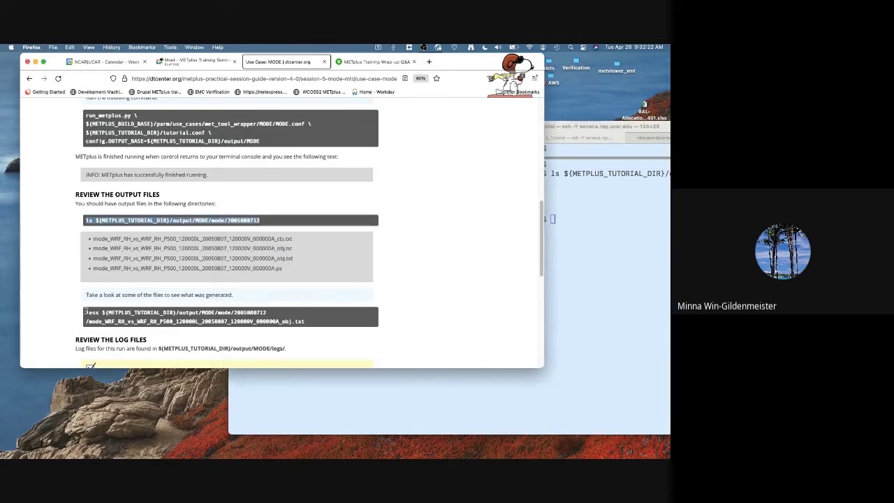
click(85, 312)
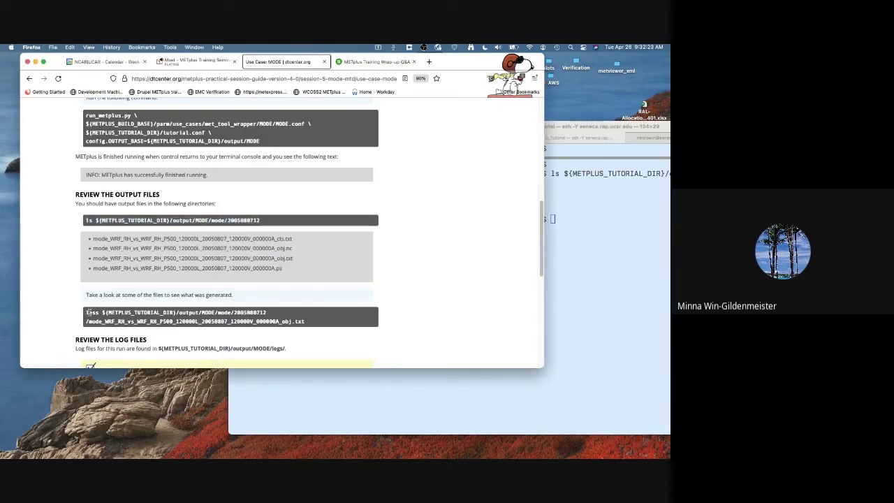
shift+click(307, 329)
key(super+c)
click(598, 314)
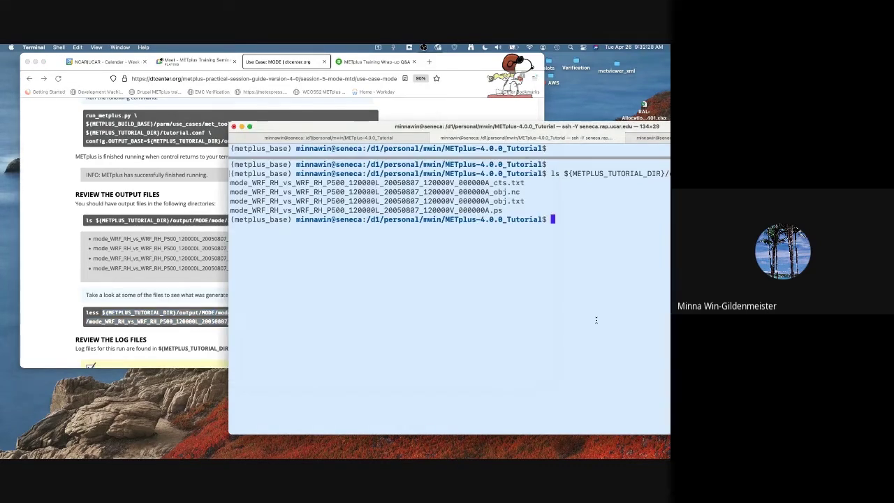
key(super+v)
key(super+i)
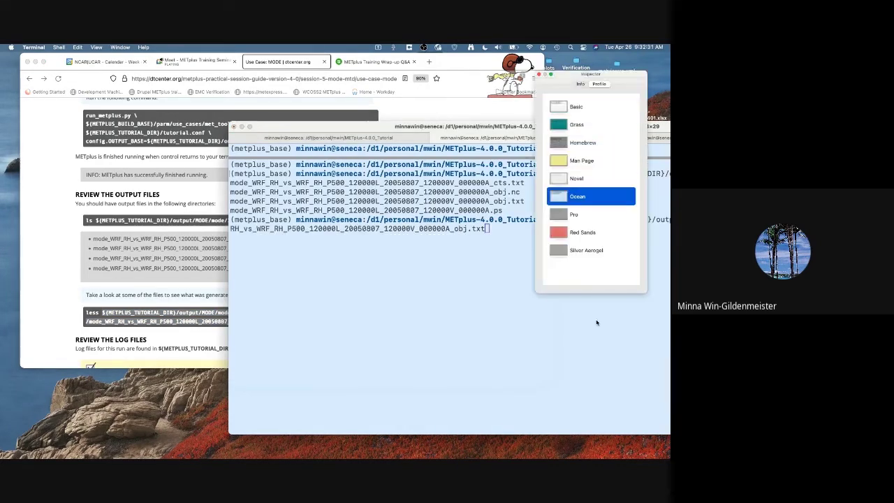
click(512, 259)
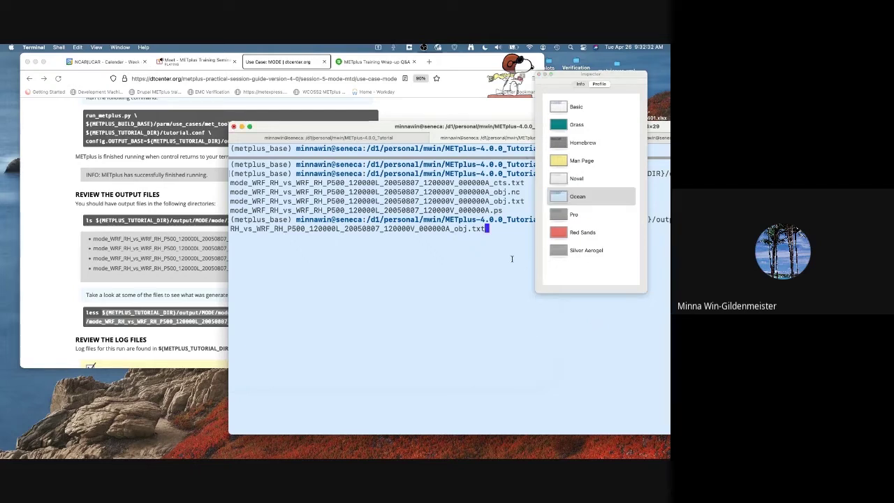
click(540, 74)
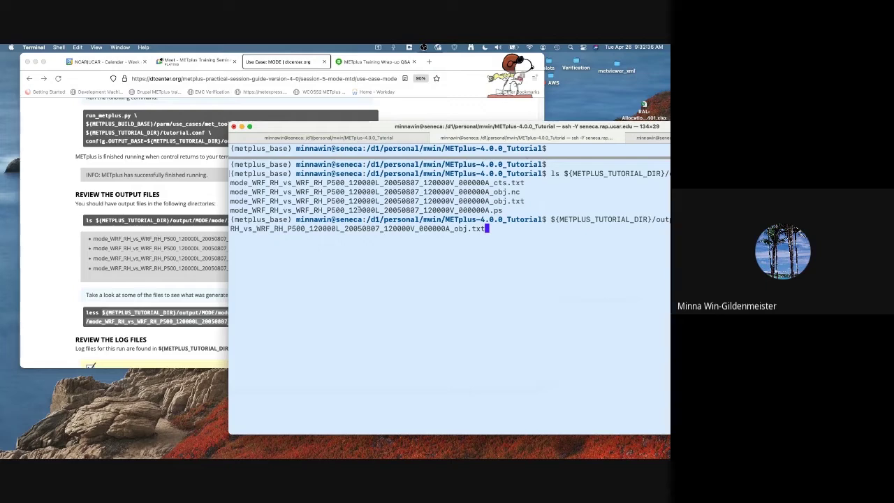
Open the copied _obj.txt path in vim in the first terminal session, view its contents, and exit vim.
click(335, 138)
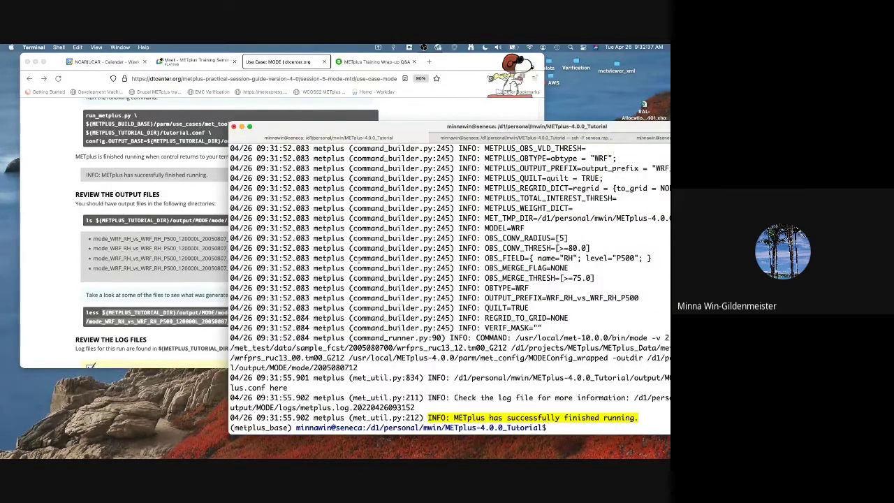
key(super+v)
key(Return)
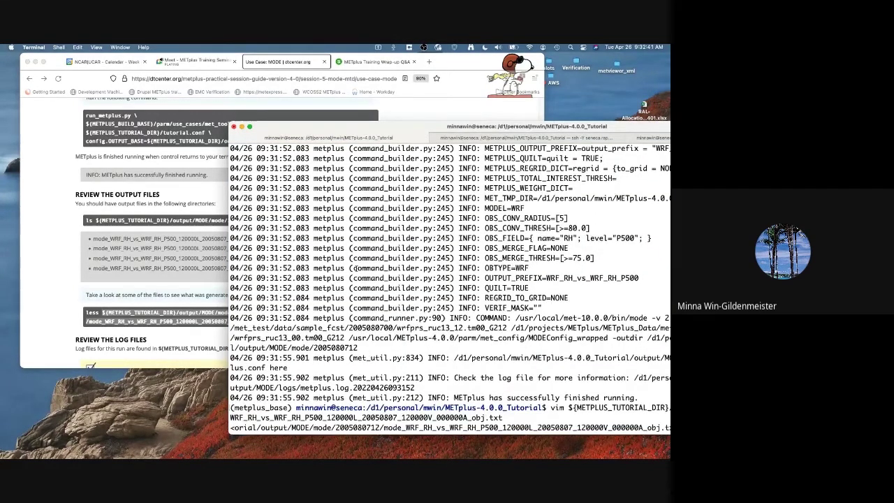
key(ctrl+alt+Return)
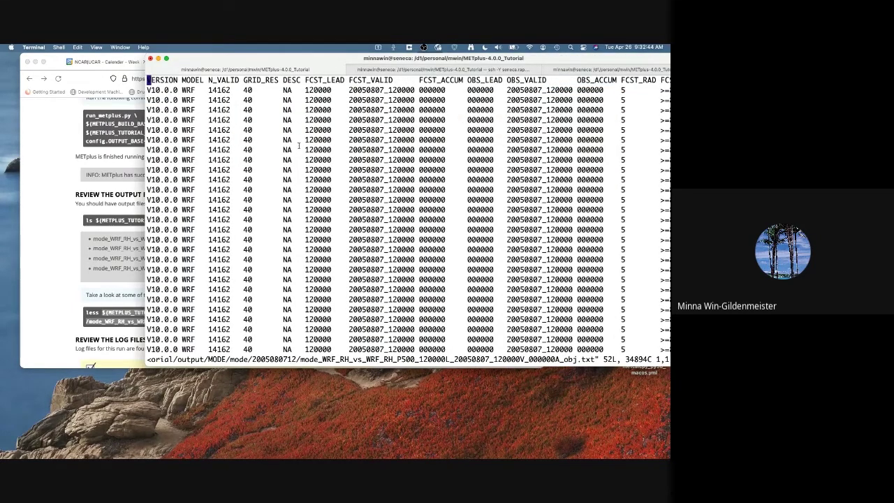
text(:q)
key(Return)
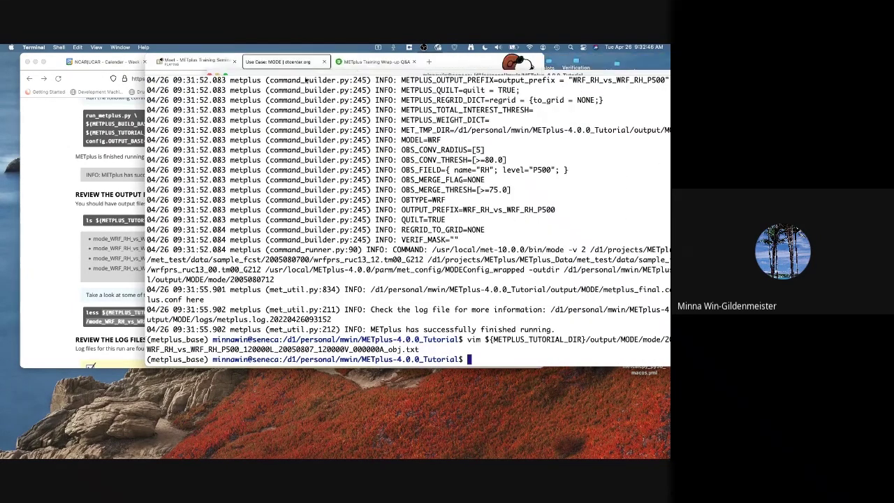
Try to open mode_WRF_RH_vs_WRF_RH_P500_120000L_20050807_120000V_000000A.ps with gv by bare file name in the first terminal session, and check the response.
drag(405, 58, 501, 92)
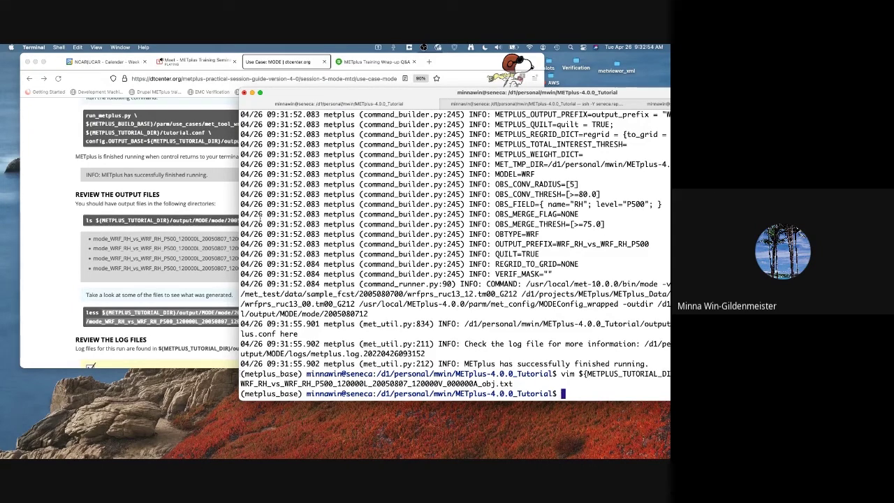
text(gv)
click(536, 103)
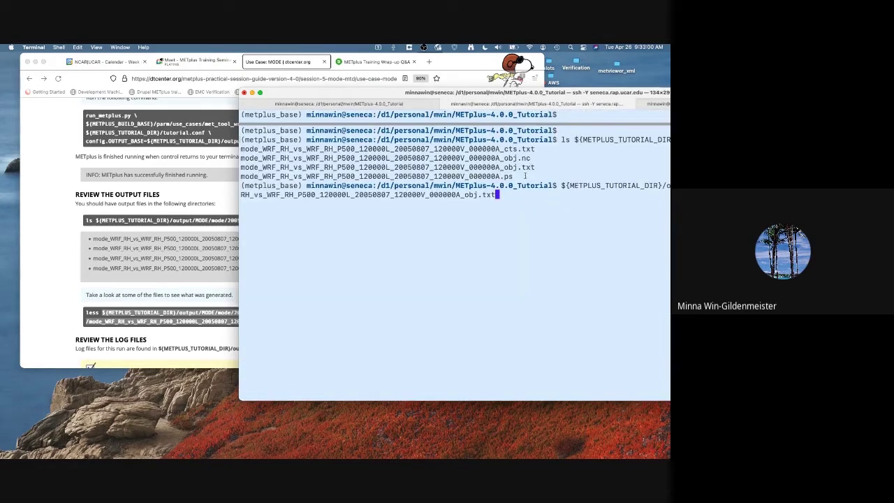
drag(513, 177, 232, 180)
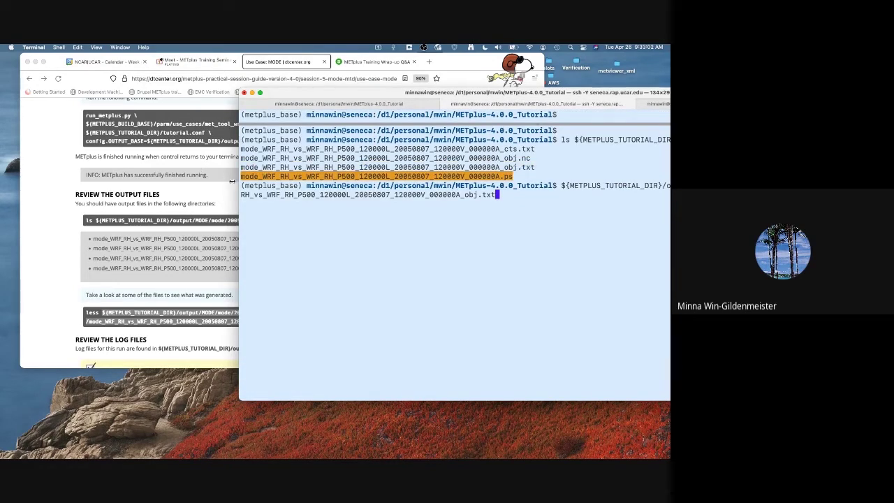
click(276, 187)
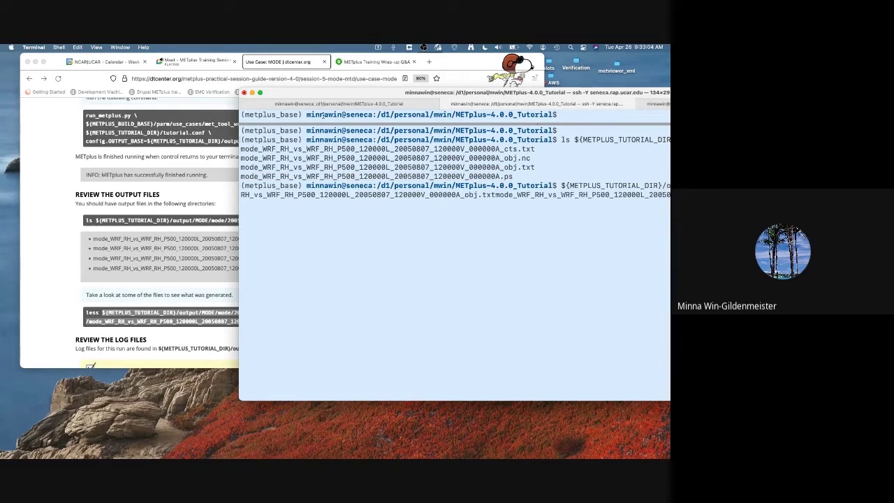
key(super+shift+bracketleft)
text(gv)
key(super+v)
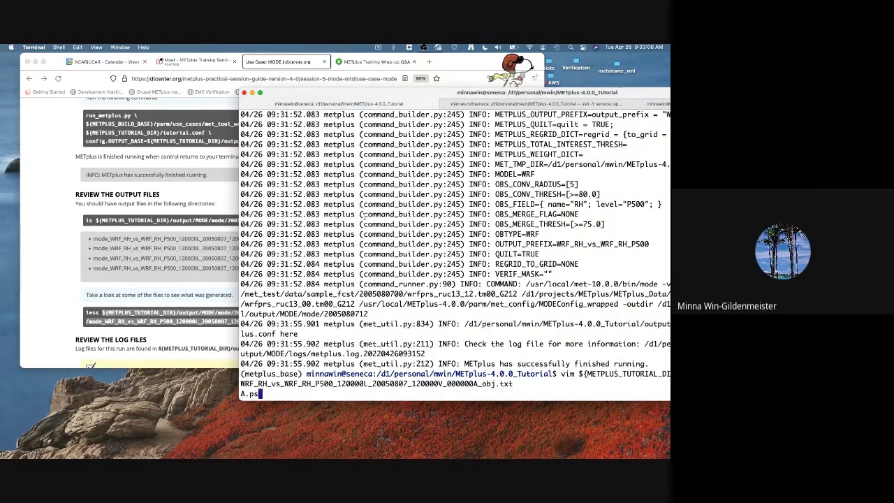
key(Return)
scroll(361, 214, up, 3)
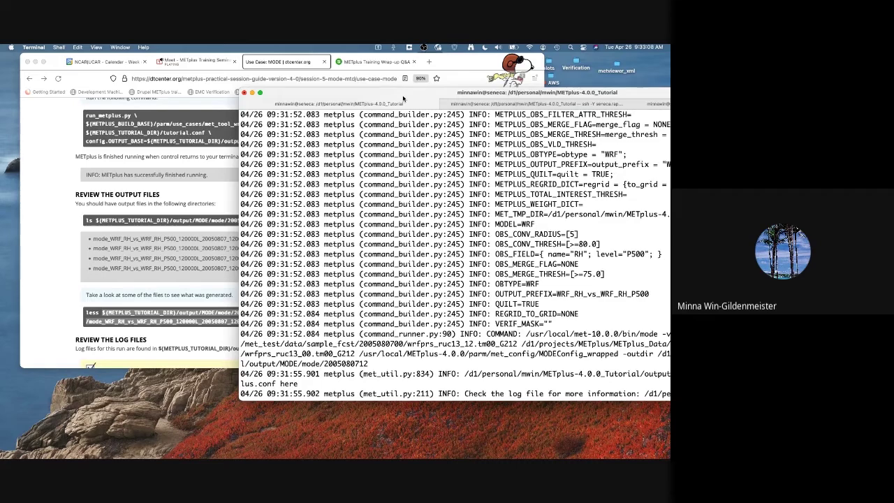
drag(398, 97, 210, 66)
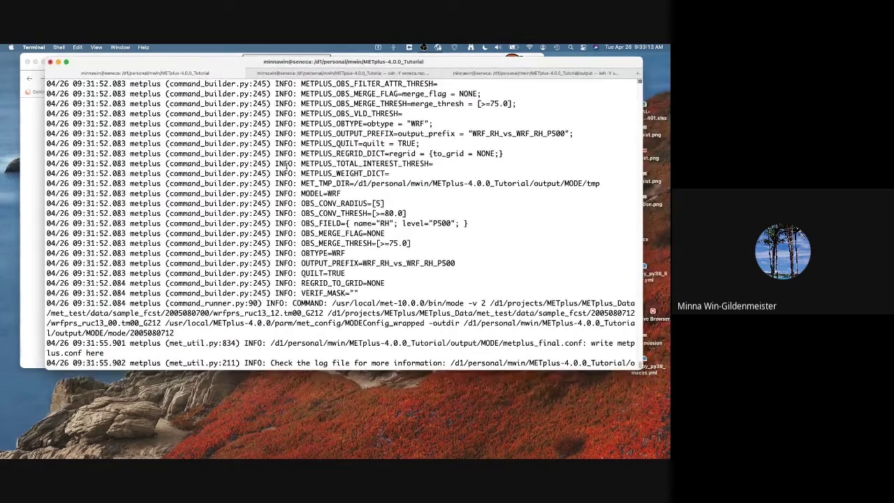
scroll(299, 273, down, 3)
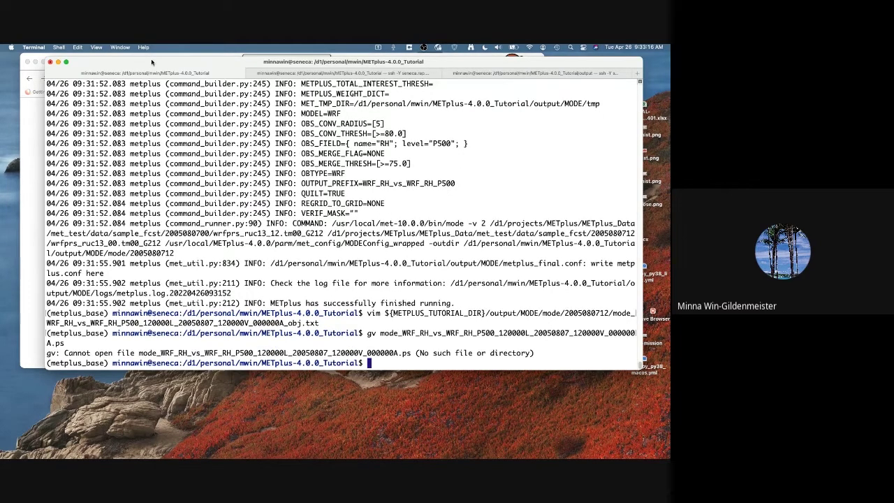
drag(152, 61, 188, 72)
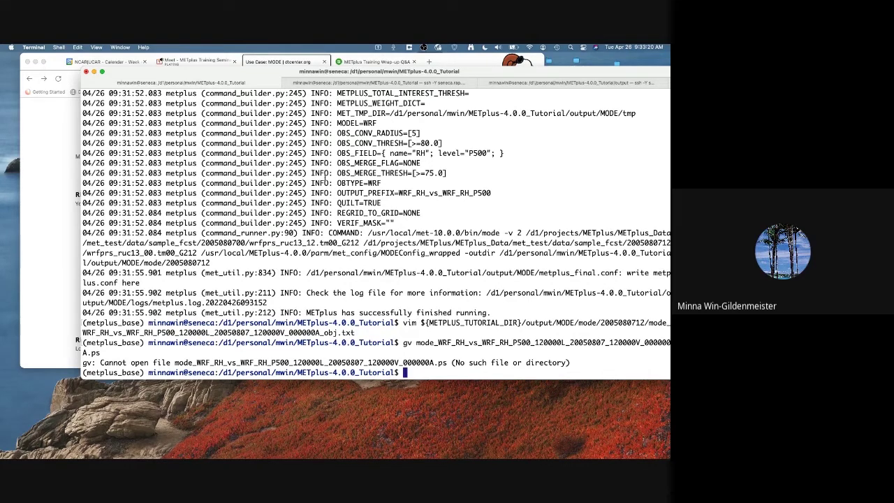
Copy the command that lists the MODE log files from the tutorial's Review the Log Files section.
drag(276, 72, 290, 165)
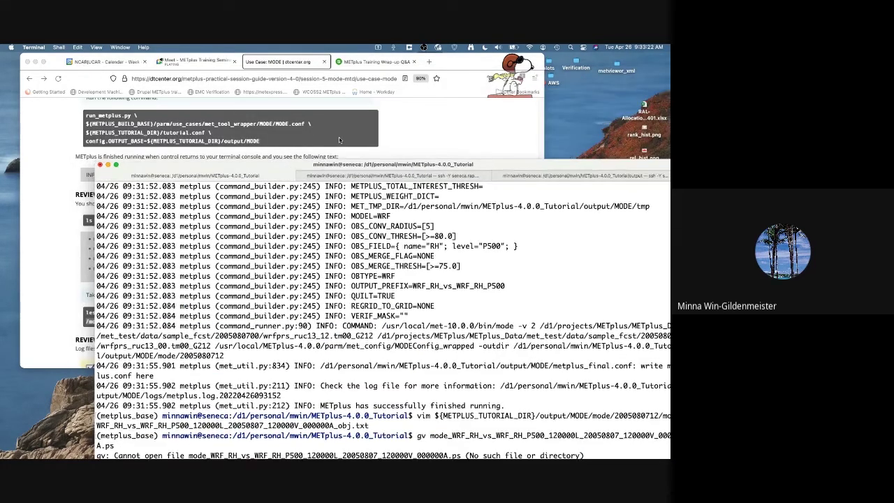
click(43, 141)
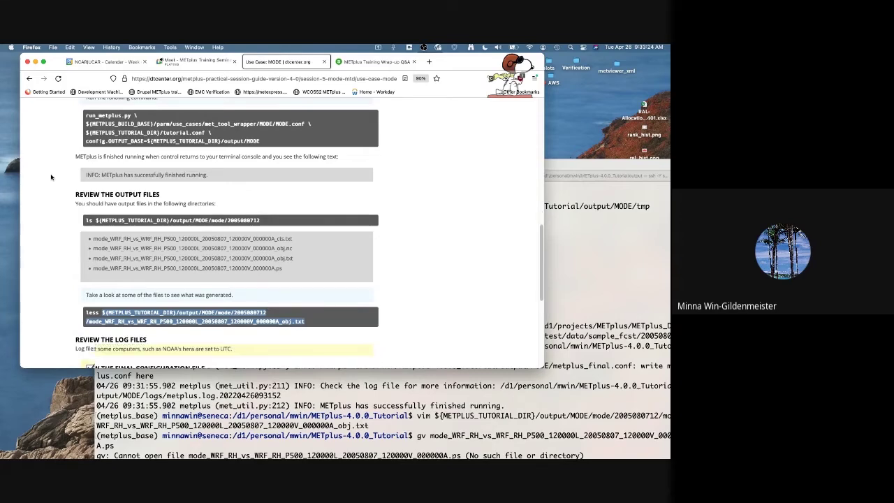
scroll(175, 164, down, 5)
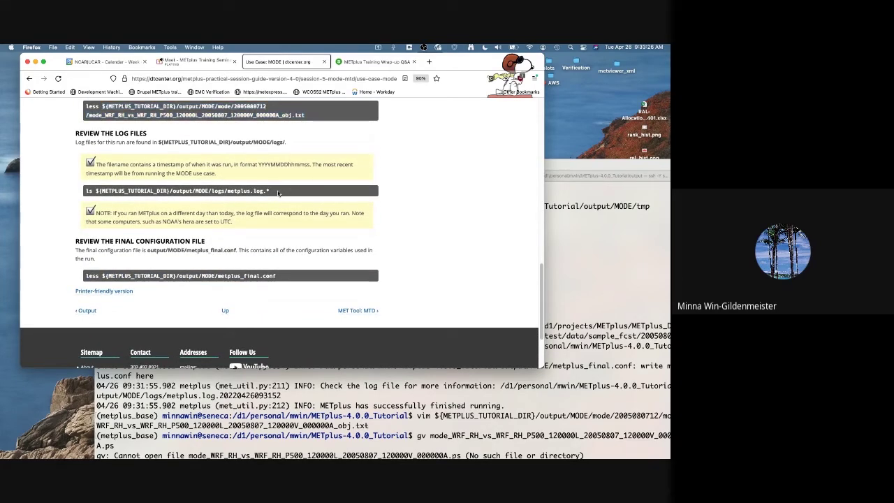
drag(269, 191, 79, 193)
key(super+c)
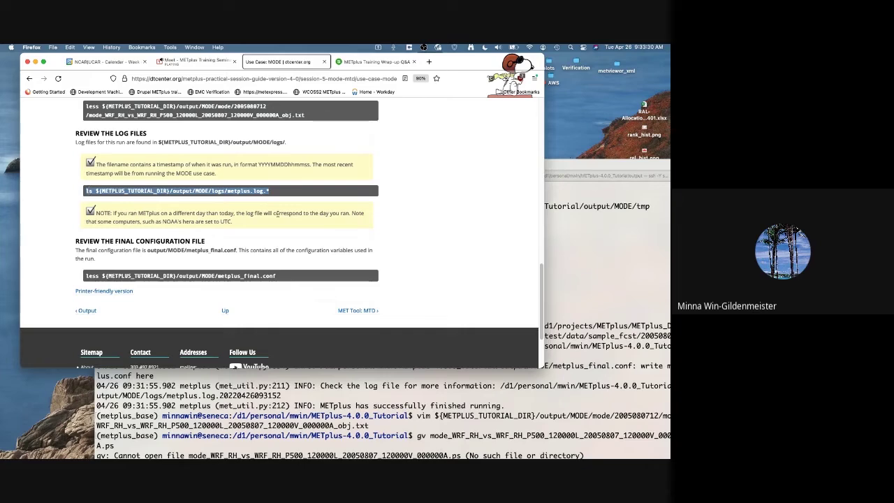
Run ls ${METPLUS_TUTORIAL_DIR}/output/MODE/logs/metplus.log.* in the first terminal session and highlight the listed log file's path from output onward.
click(558, 288)
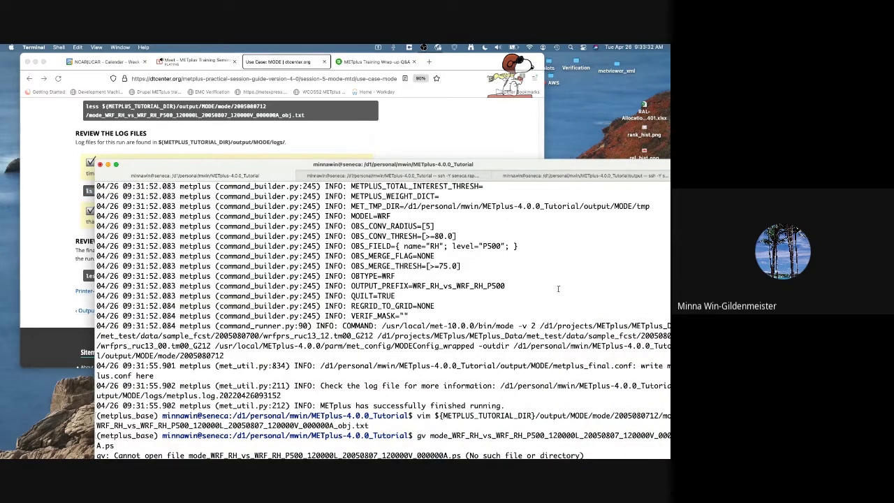
key(super+v)
key(Return)
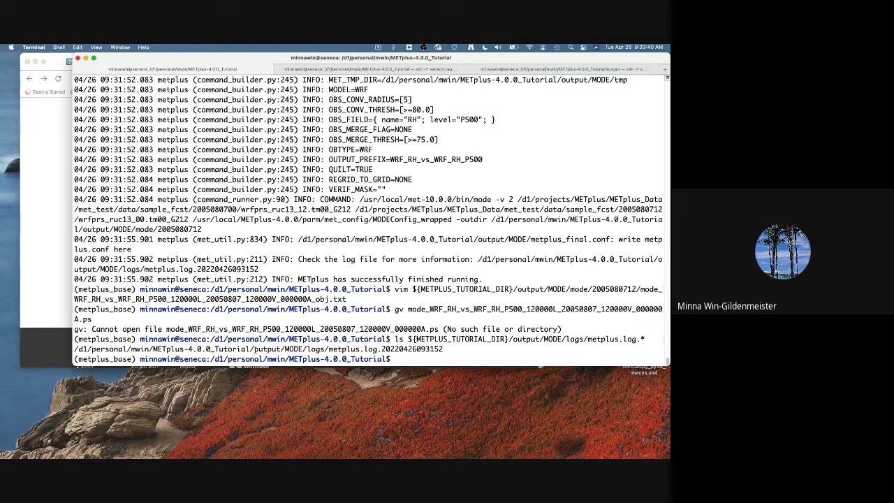
drag(254, 349, 286, 349)
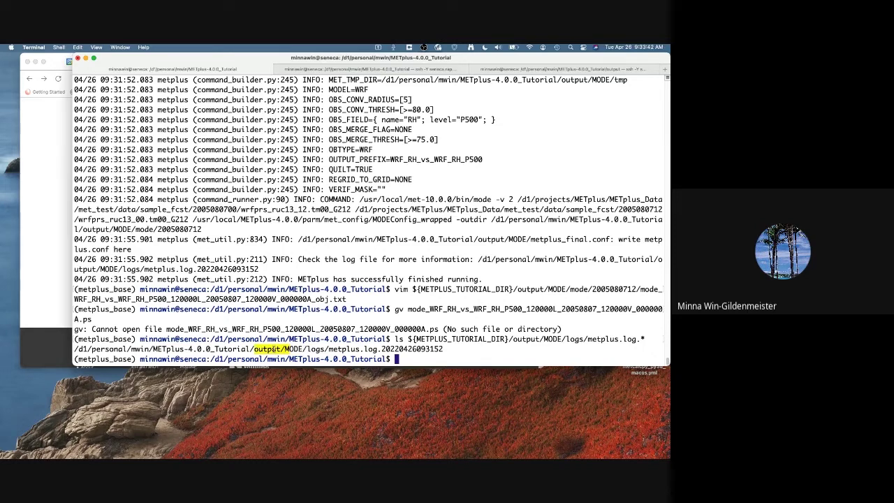
click(254, 349)
drag(281, 349, 445, 349)
click(447, 349)
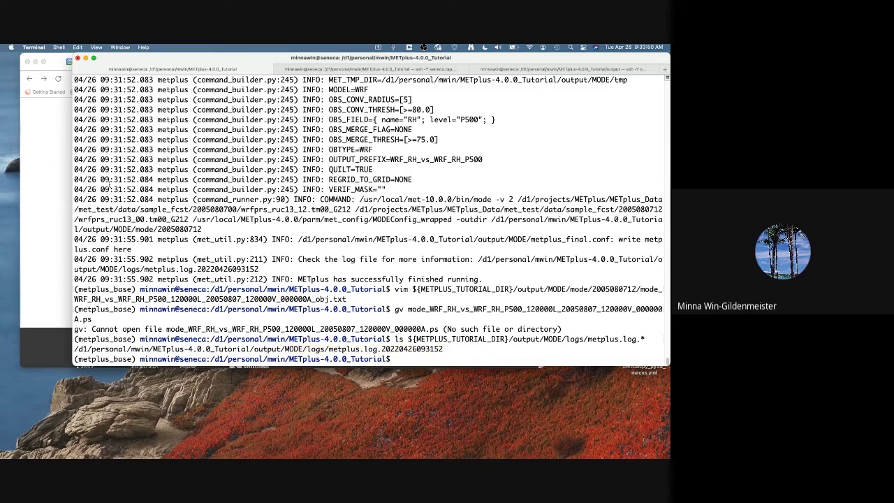
Copy the less command for metplus_final.conf from the tutorial's Review the Final Configuration File section.
click(70, 191)
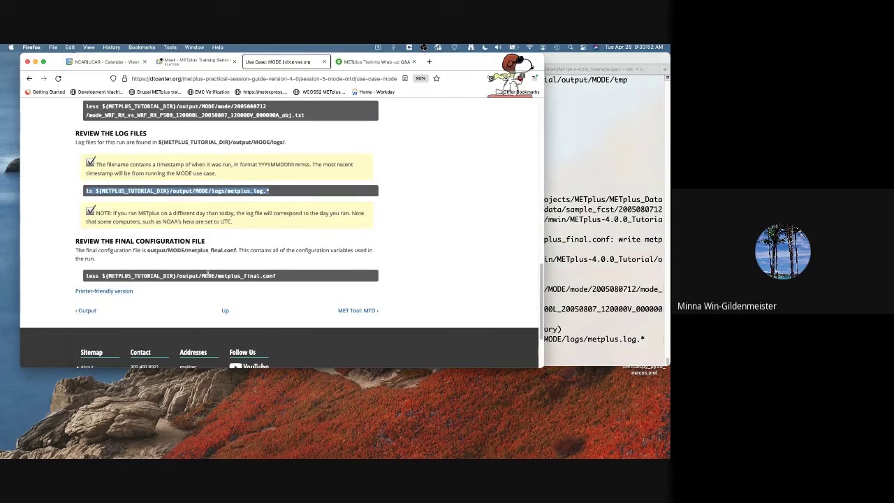
drag(278, 276, 83, 276)
key(super+c)
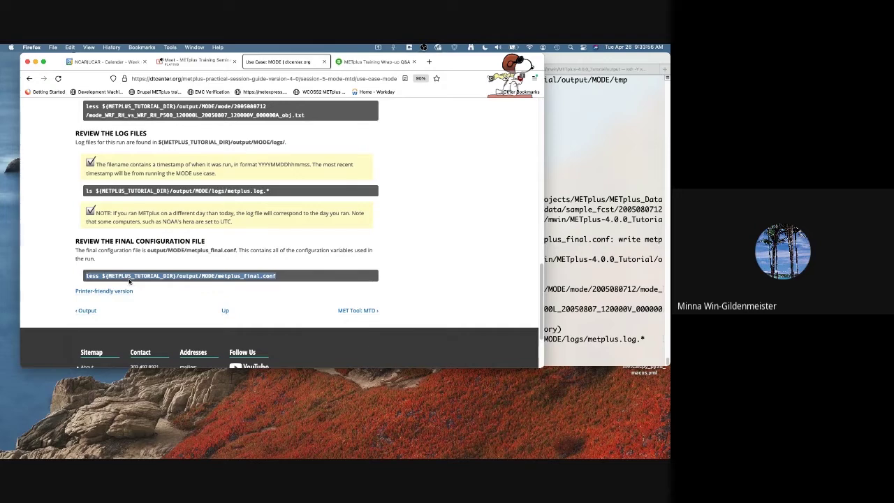
Open ${METPLUS_TUTORIAL_DIR}/output/MODE/metplus_final.conf in the first terminal session with the copied command, replacing less with vim.
click(608, 303)
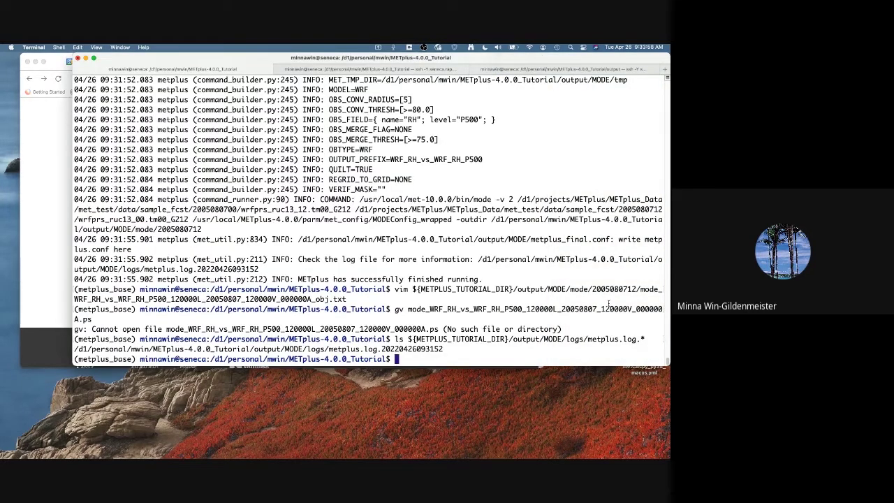
key(super+v)
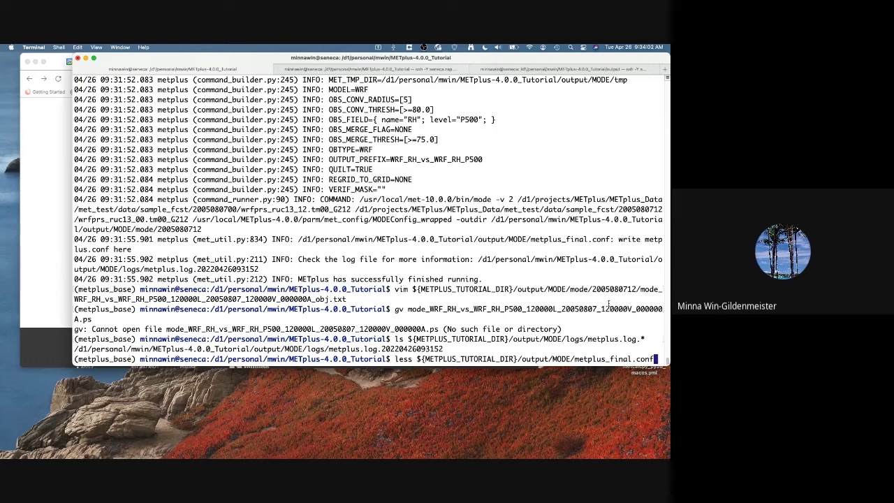
key(ctrl+a)
key(Right)
key(Right)
key(Right)
key(Right)
key(Right)
key(BackSpace)
key(BackSpace)
key(BackSpace)
key(BackSpace)
key(BackSpace)
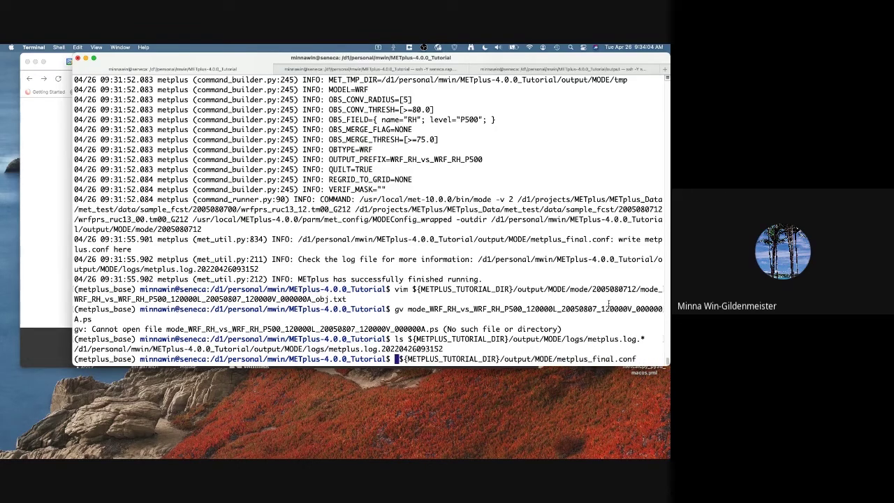
text(vim)
key(Return)
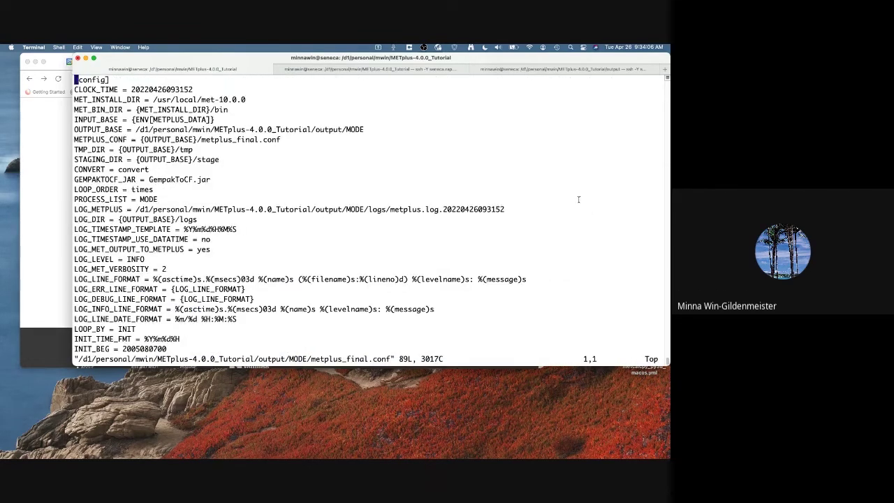
Examine the configuration variables in metplus_final.conf down to the MODE input directory and template settings, and quit vim.
key(super+m)
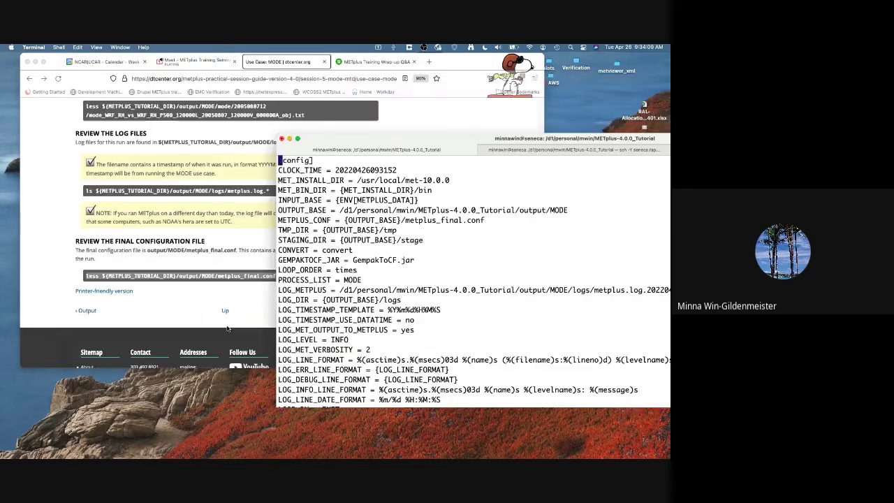
click(248, 290)
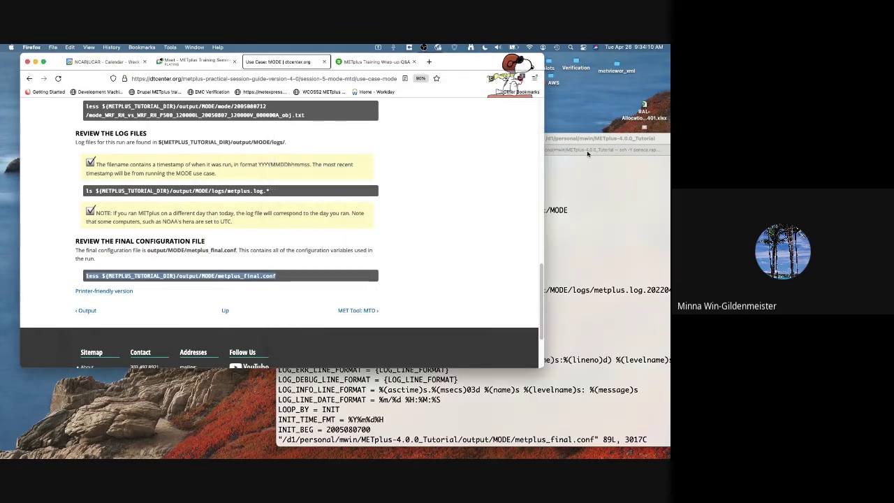
drag(587, 153, 370, 85)
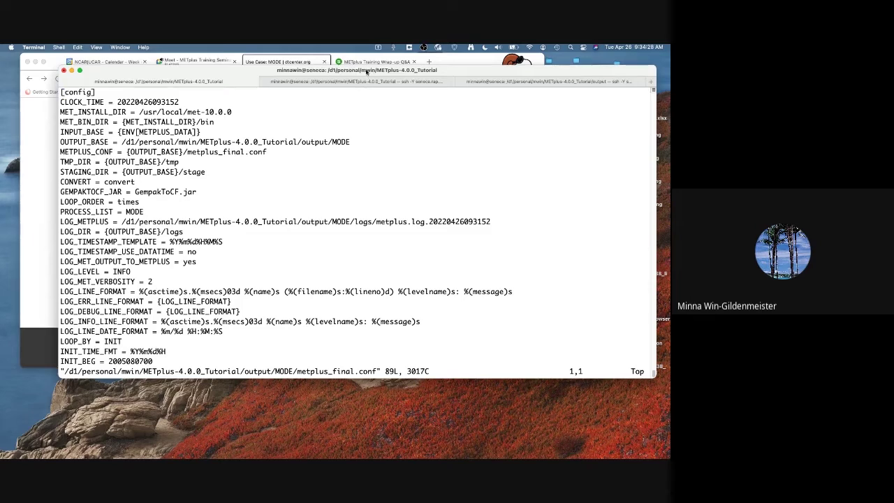
drag(367, 77, 358, 73)
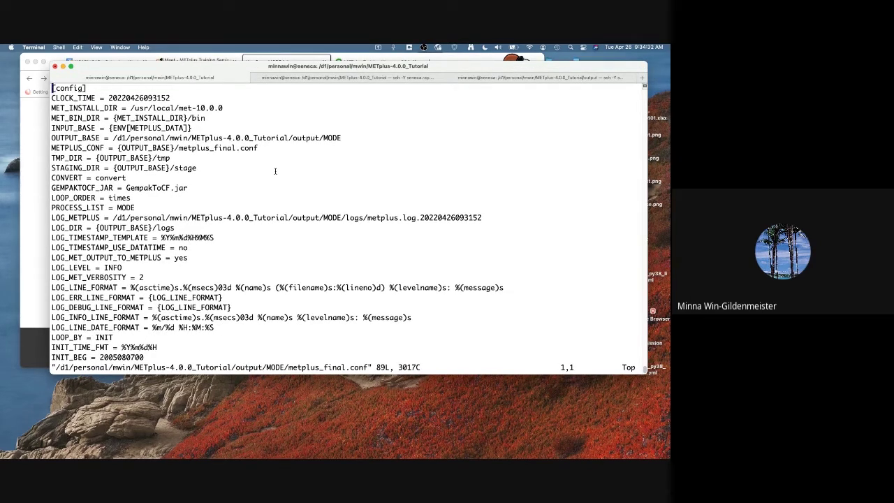
key(Down)
key(Down)
key(Down)
key(Down)
key(Down)
key(Down)
key(Down)
key(Down)
key(Down)
key(Down)
key(Down)
key(Down)
key(Down)
key(Down)
key(Down)
key(Down)
key(Down)
key(Down)
key(Down)
key(Down)
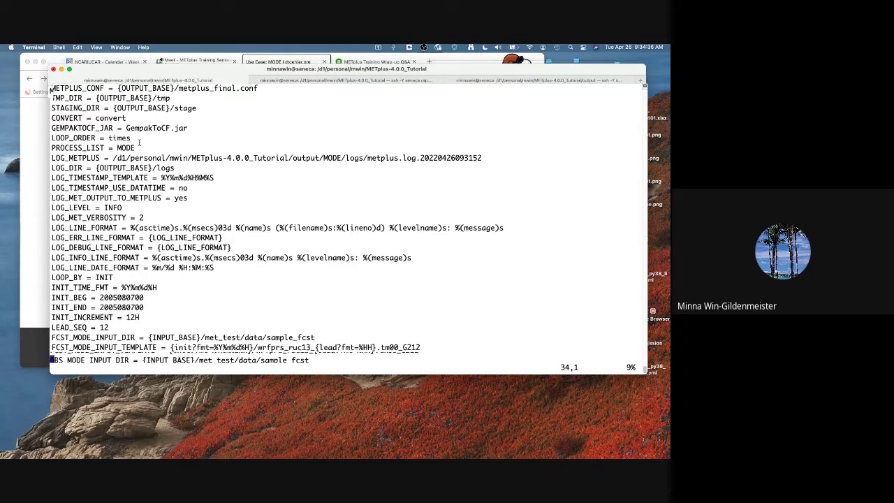
drag(121, 80, 118, 83)
text(:q)
key(Return)
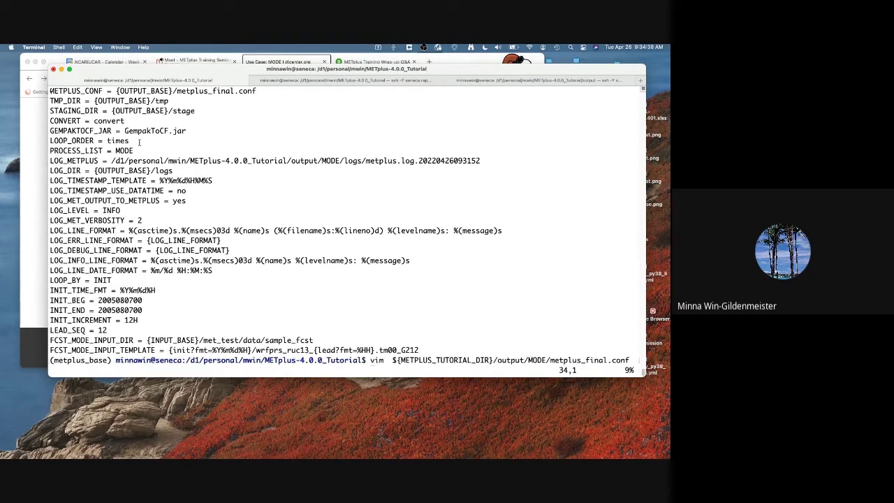
Look over the log and final configuration sections of the MODE use case page and open the next tutorial page, MET Tool: MTD.
drag(166, 77, 208, 144)
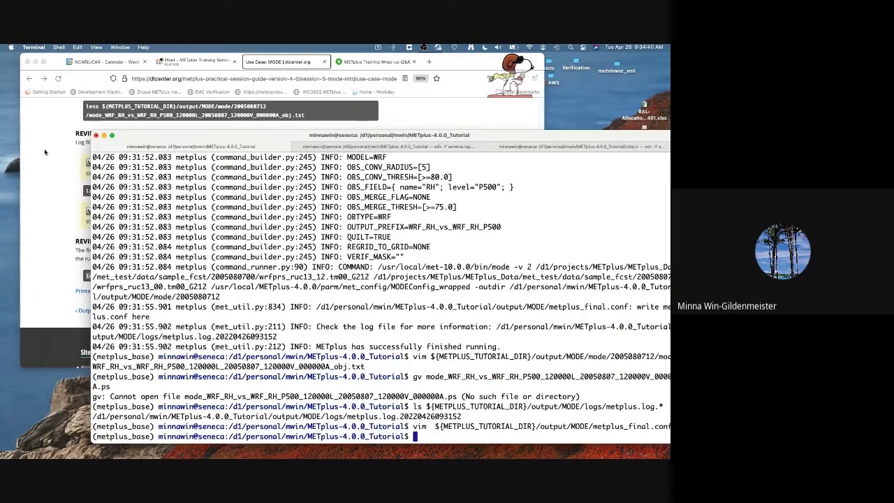
click(321, 98)
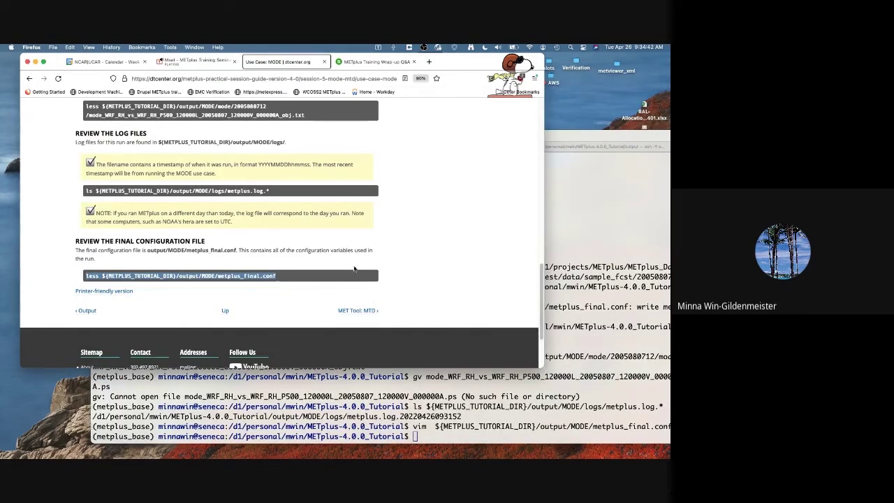
scroll(320, 265, down, 3)
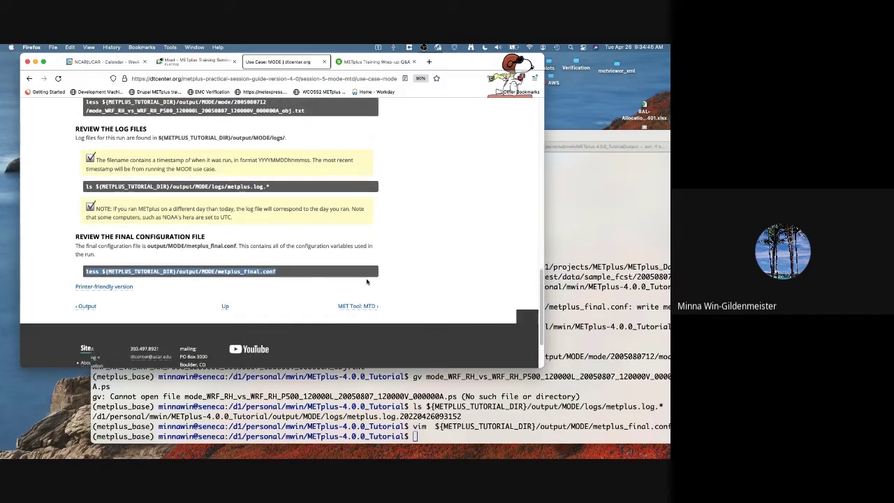
scroll(377, 285, up, 2)
scroll(368, 279, up, 2)
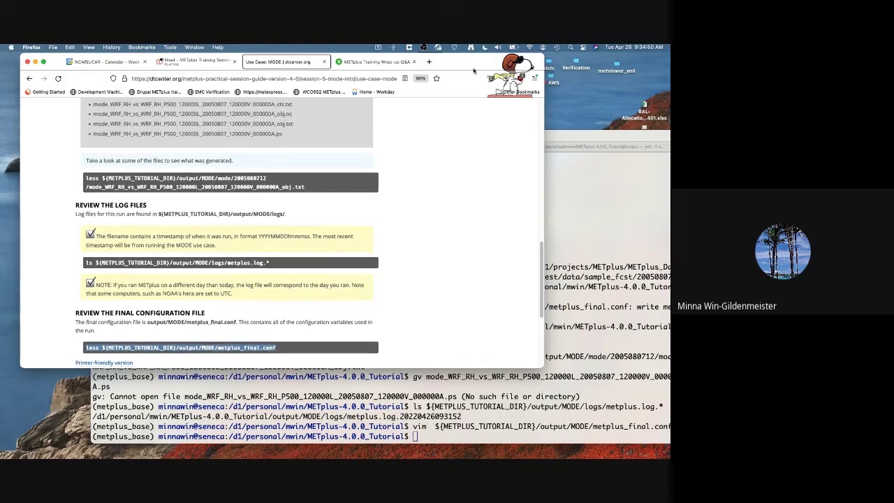
drag(475, 61, 477, 60)
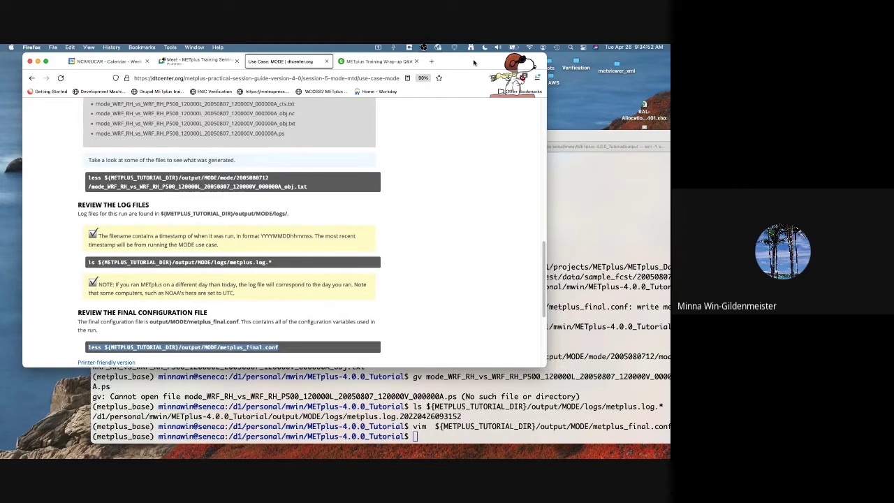
scroll(412, 229, down, 2)
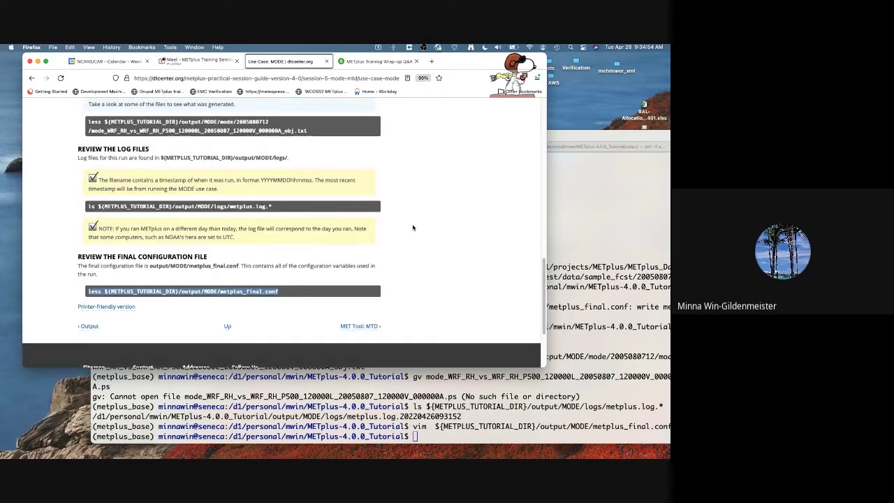
scroll(413, 227, up, 2)
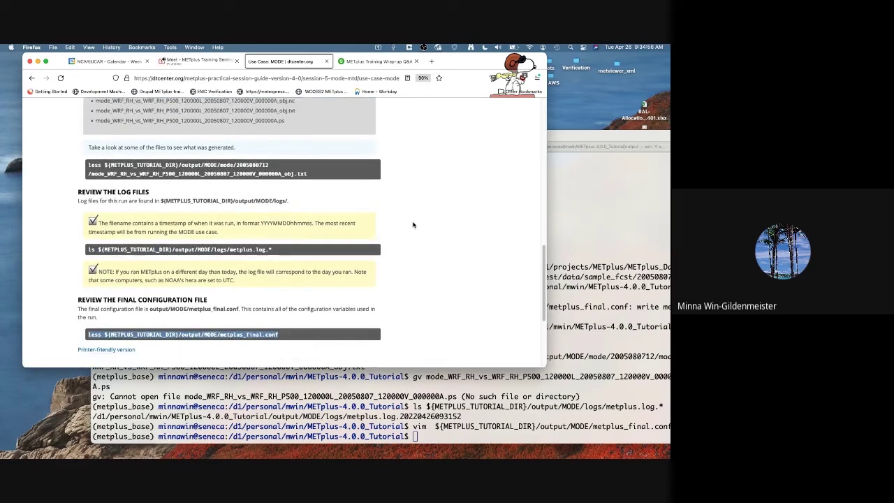
scroll(413, 225, down, 1)
click(361, 311)
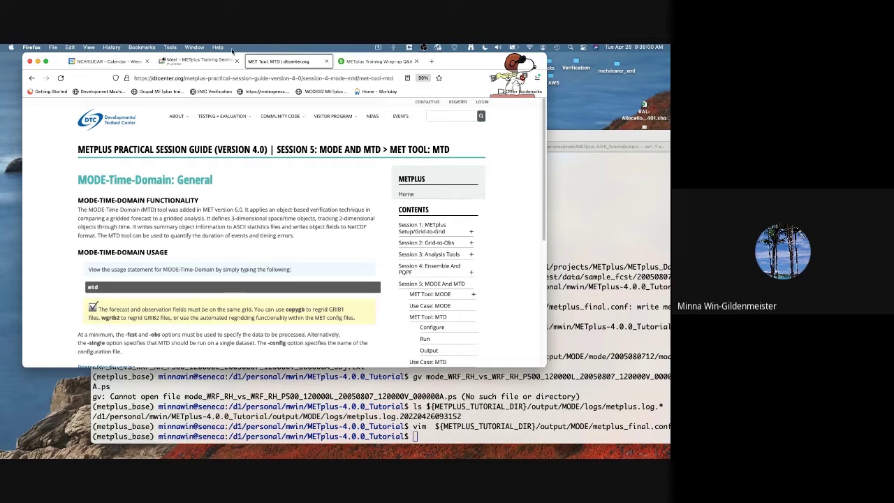
Switch to the Google Meet call and stop presenting the screen.
click(189, 61)
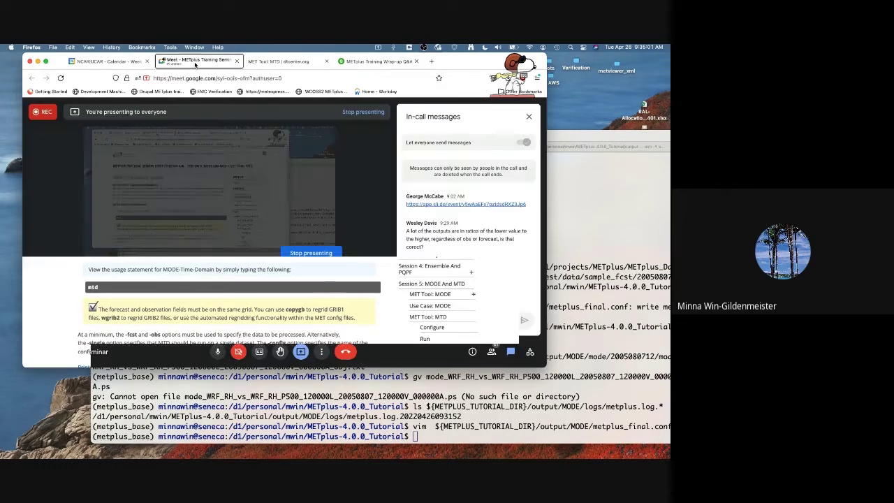
click(310, 253)
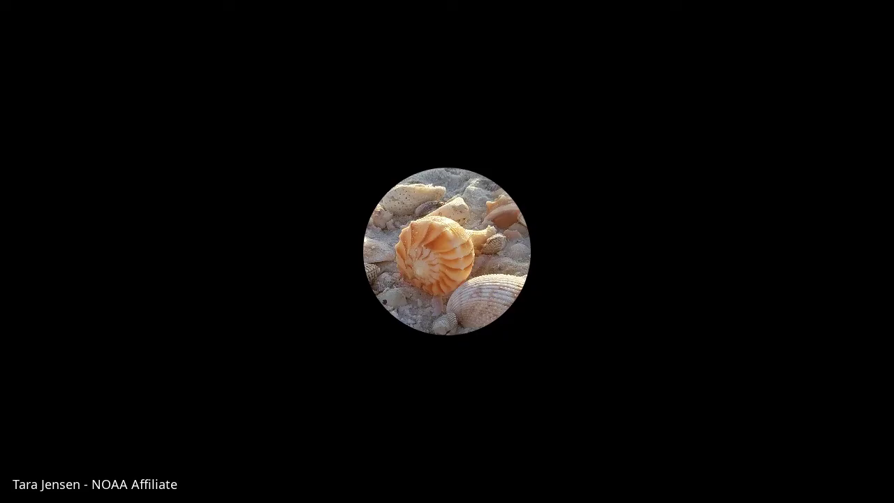